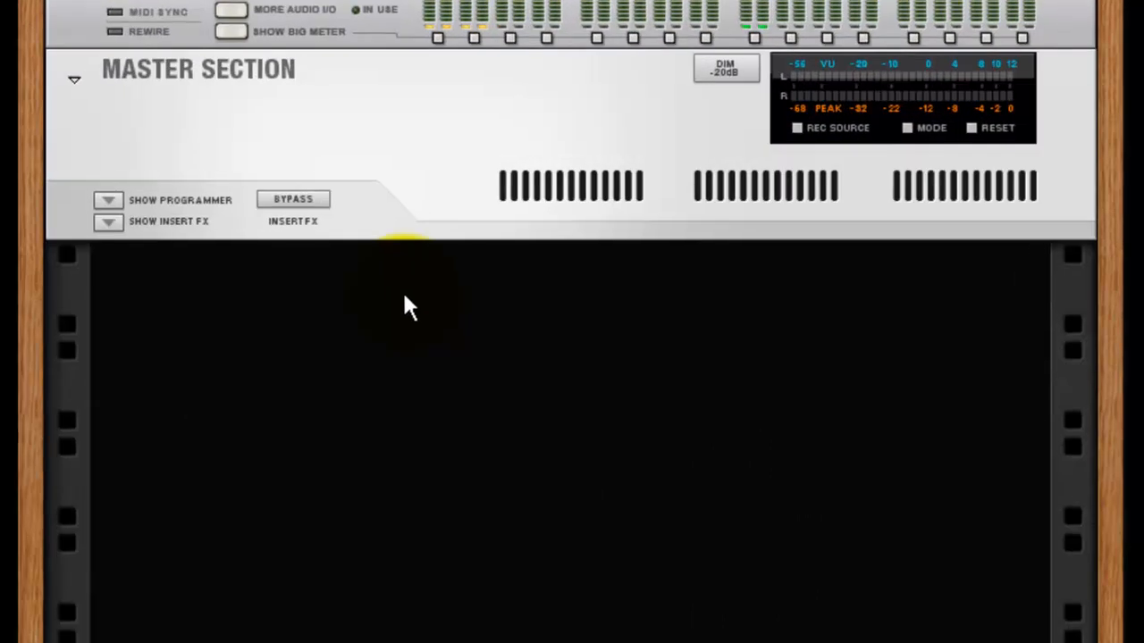
Step: Create a Combinator below the Master Section and add a Thor Polysonic Synthesizer inside it
{"action": "left_click", "coordinate": [514, 251]}
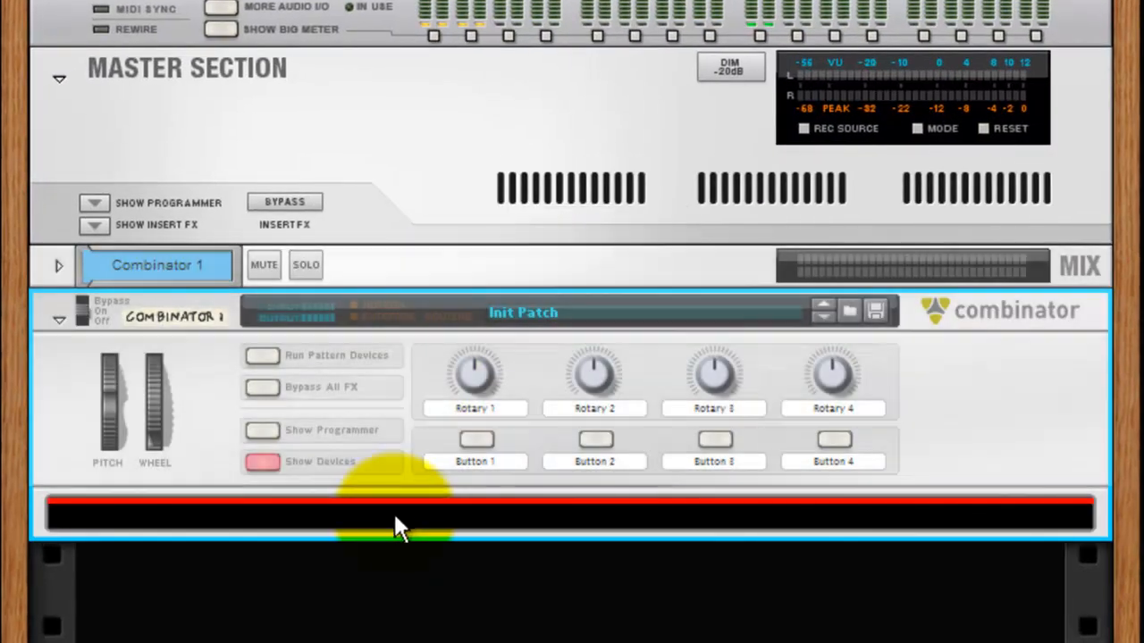
{"action": "right_click", "coordinate": [390, 510]}
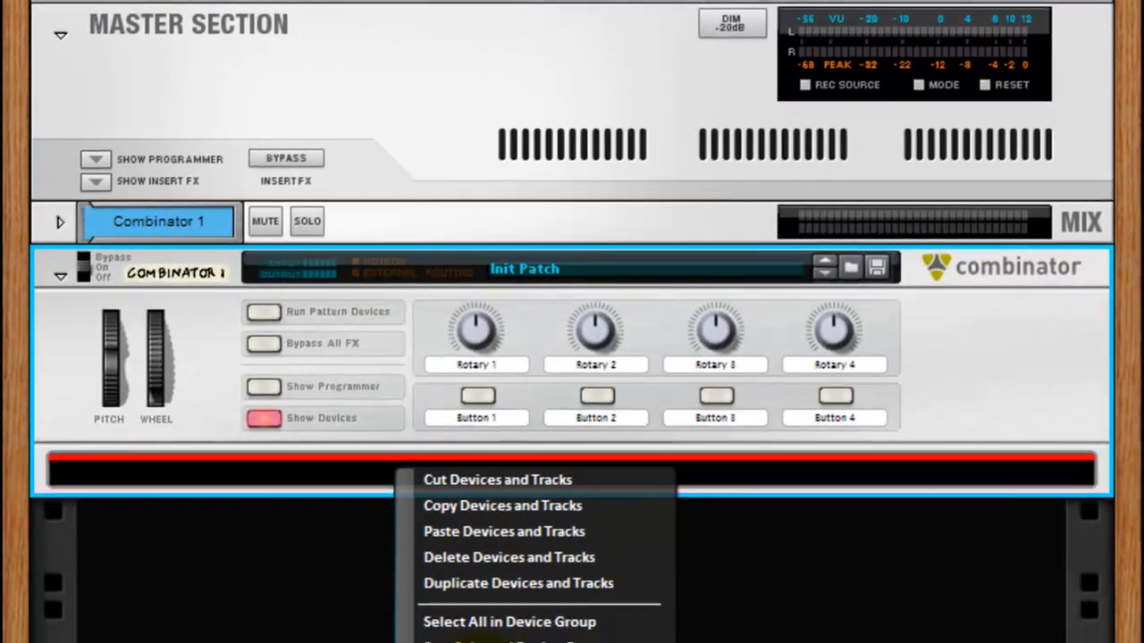
{"action": "mouse_move", "coordinate": [477, 538]}
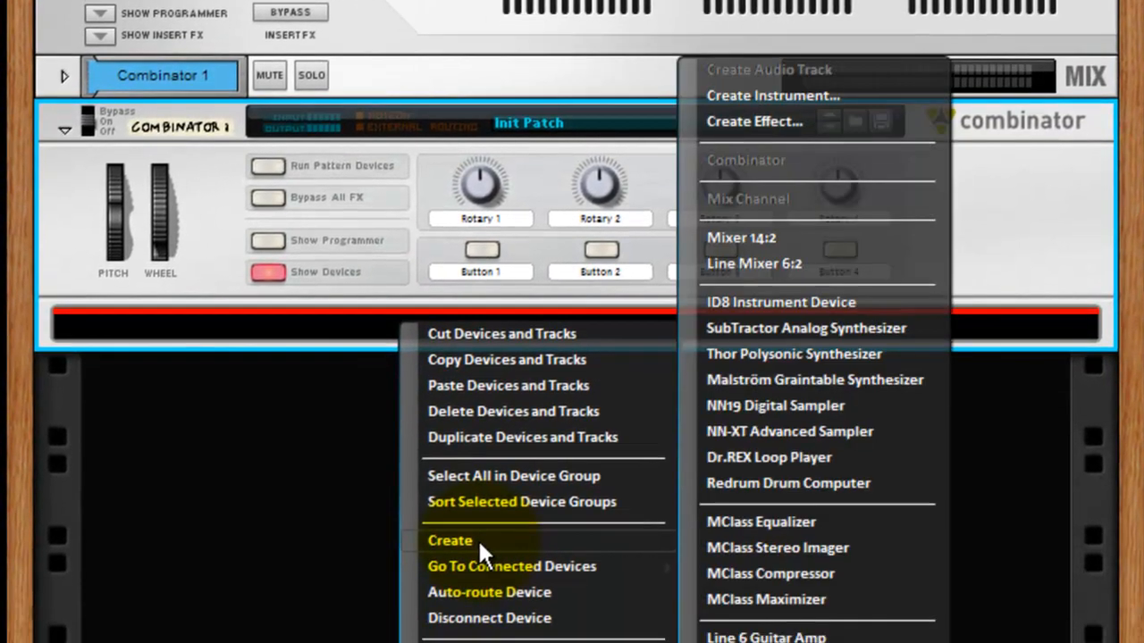
{"action": "left_click", "coordinate": [764, 349]}
Step: Add two SubTractor Analog Synthesizers beneath Thor inside the Combinator
{"action": "right_click", "coordinate": [391, 536]}
{"action": "right_click", "coordinate": [327, 523]}
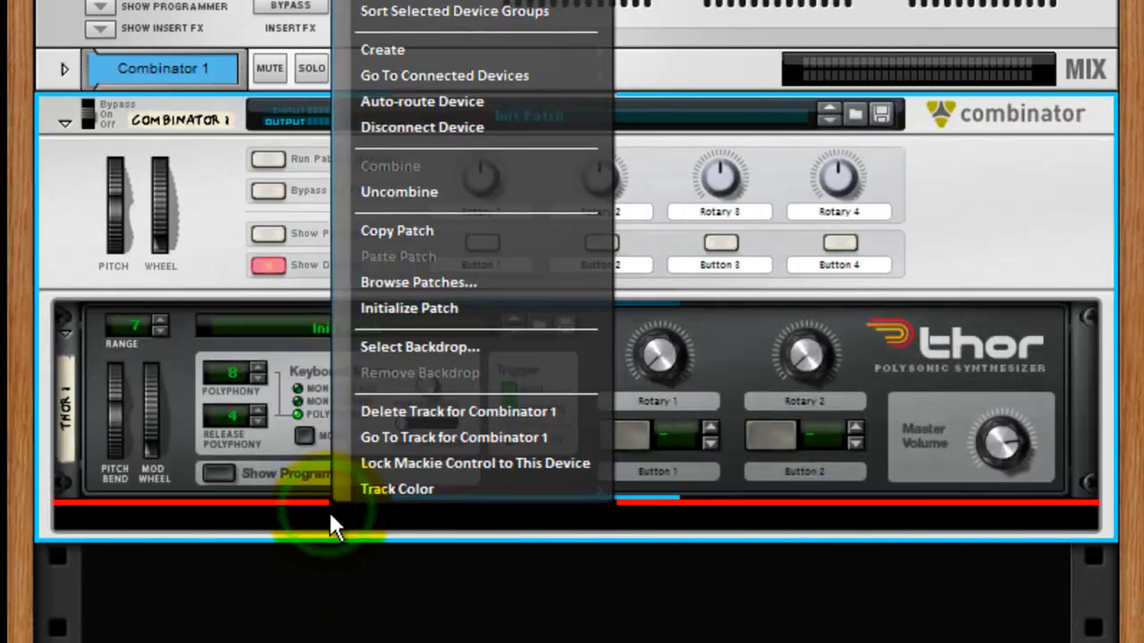
{"action": "mouse_move", "coordinate": [460, 50]}
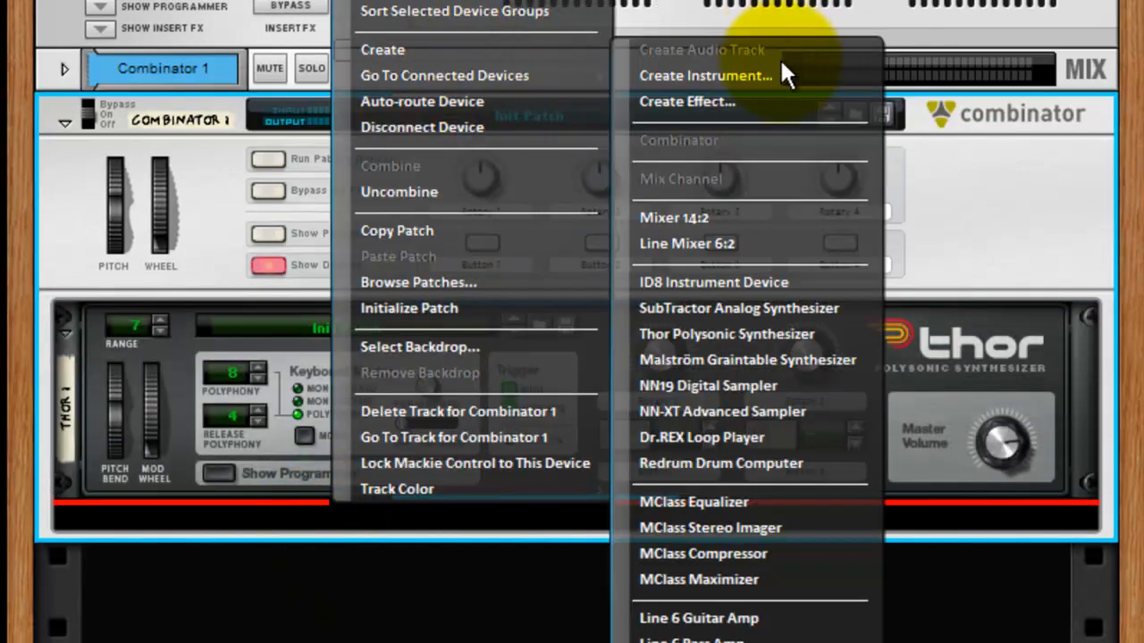
{"action": "left_click", "coordinate": [730, 306]}
{"action": "right_click", "coordinate": [463, 402]}
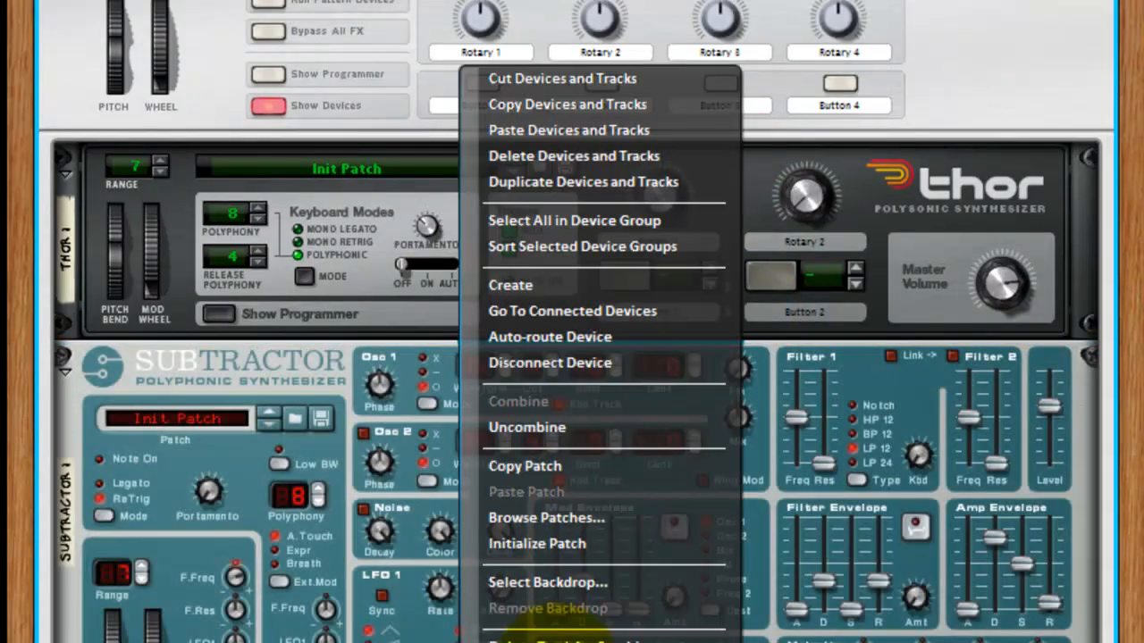
{"action": "mouse_move", "coordinate": [564, 284]}
{"action": "left_click", "coordinate": [855, 325]}
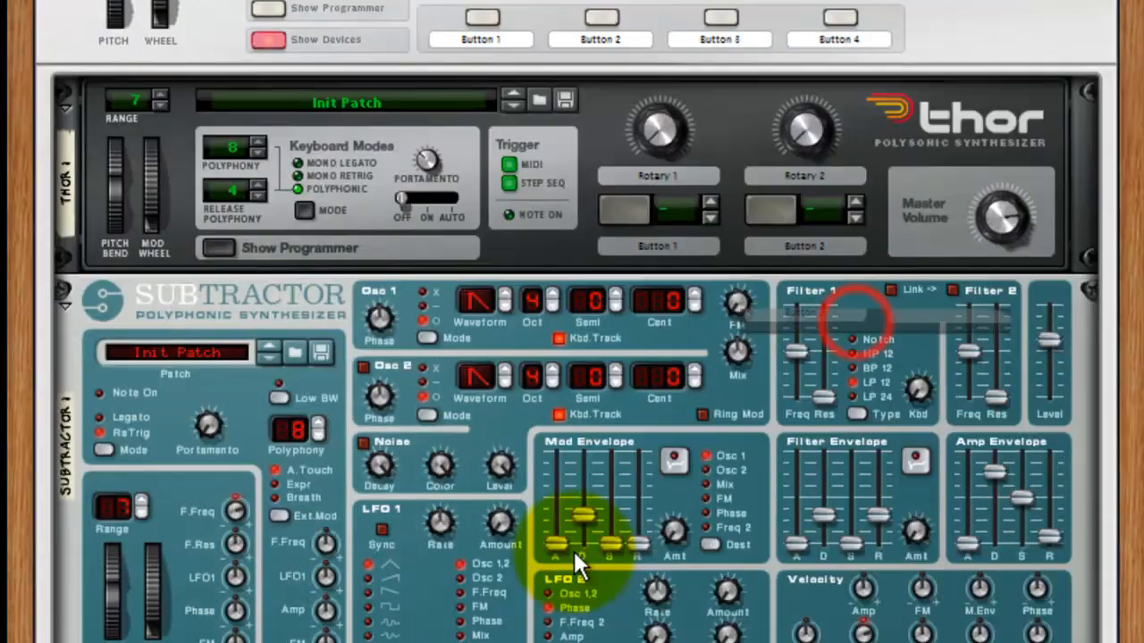
Step: Add a Spider Audio Merger & Splitter inside the Combinator below the second SubTractor
{"action": "right_click", "coordinate": [498, 639]}
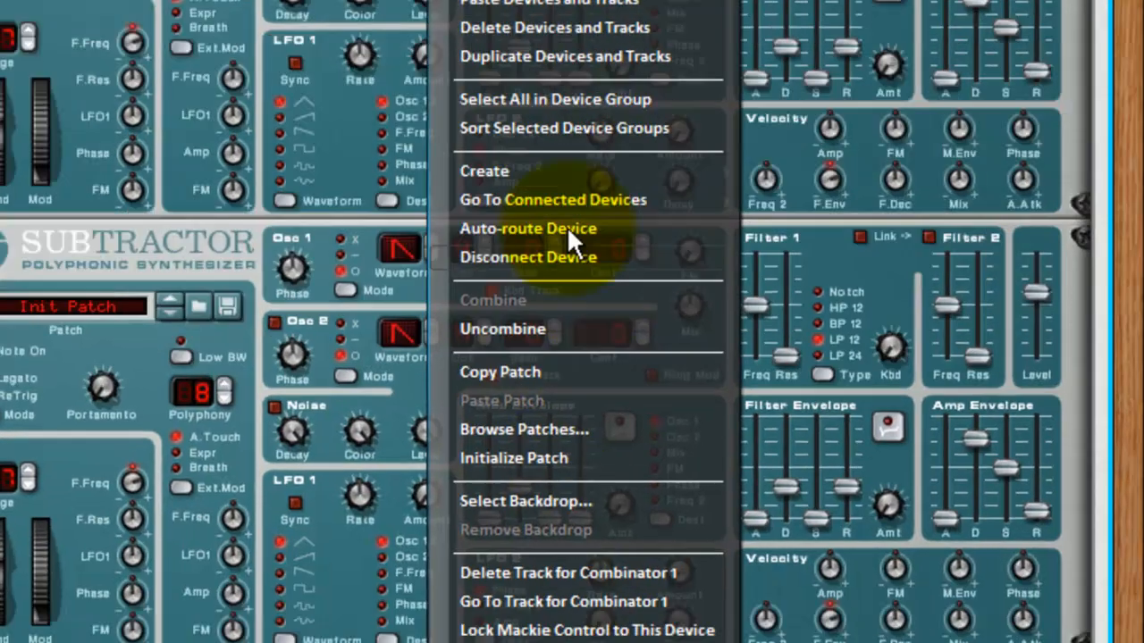
{"action": "mouse_move", "coordinate": [616, 298]}
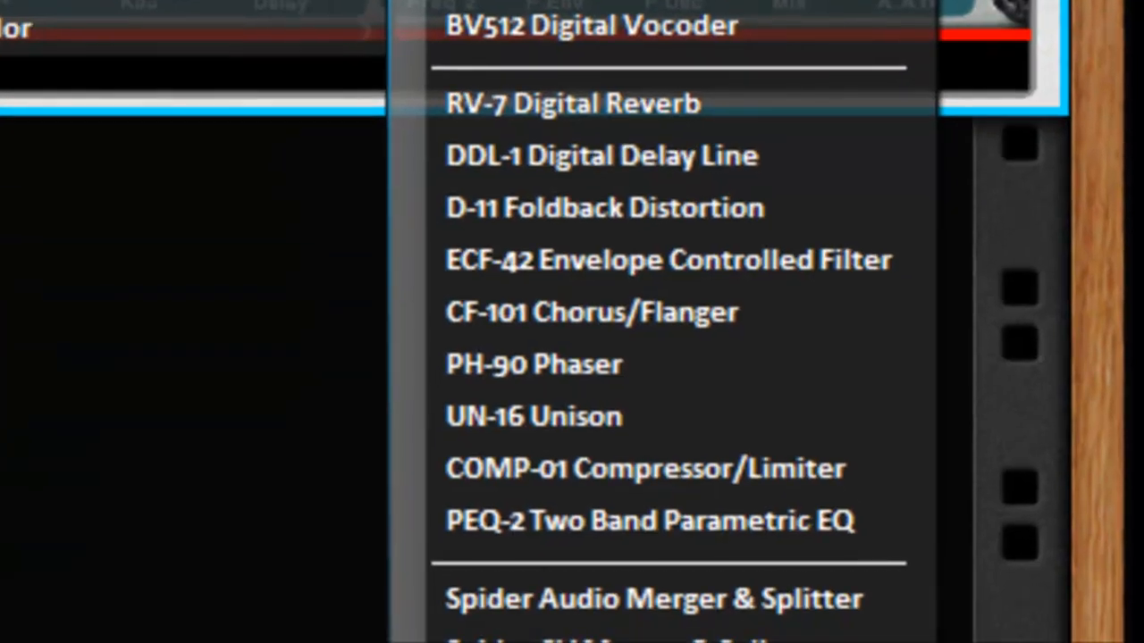
{"action": "left_click", "coordinate": [712, 601]}
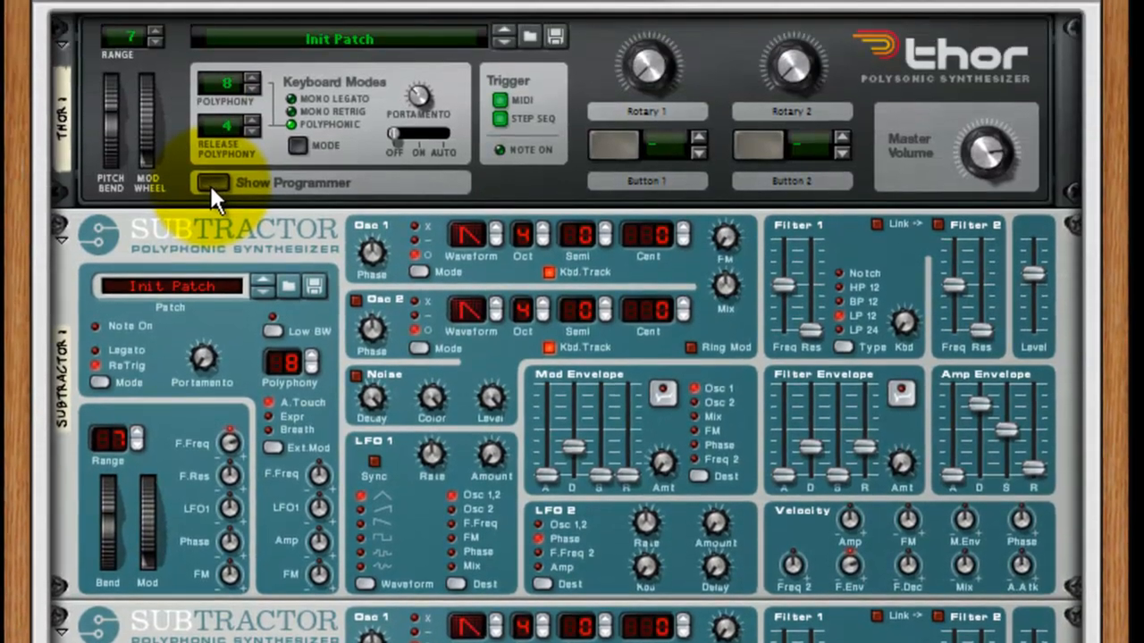
Step: In Thor's programmer, turn Osc 1 off and disable its routing into Filter 1
{"action": "left_click", "coordinate": [214, 183]}
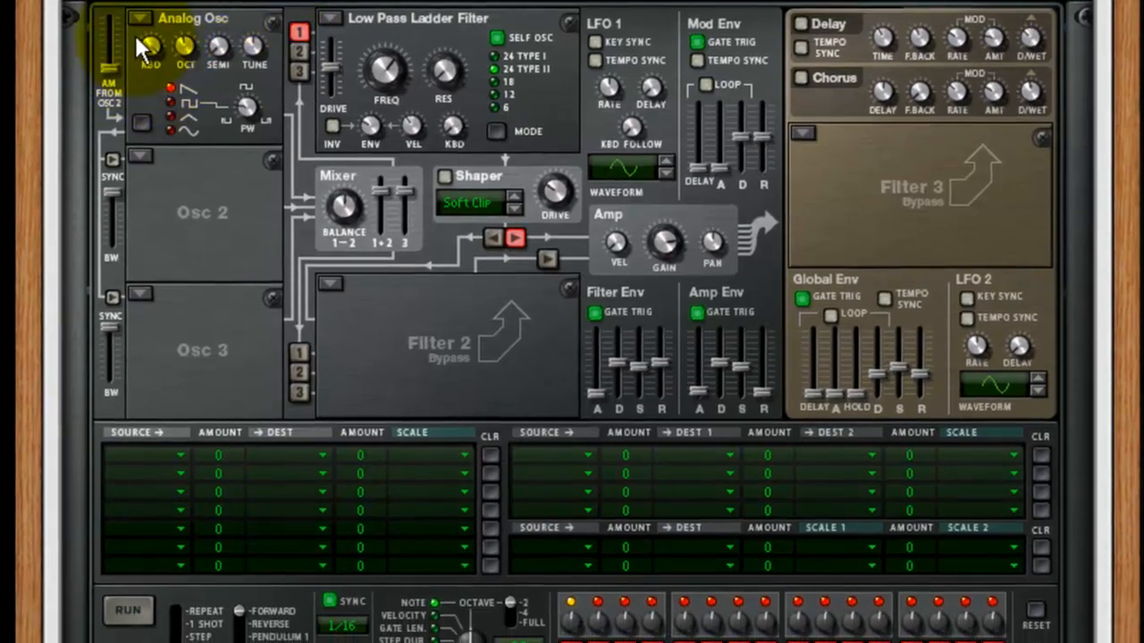
{"action": "left_click", "coordinate": [139, 22]}
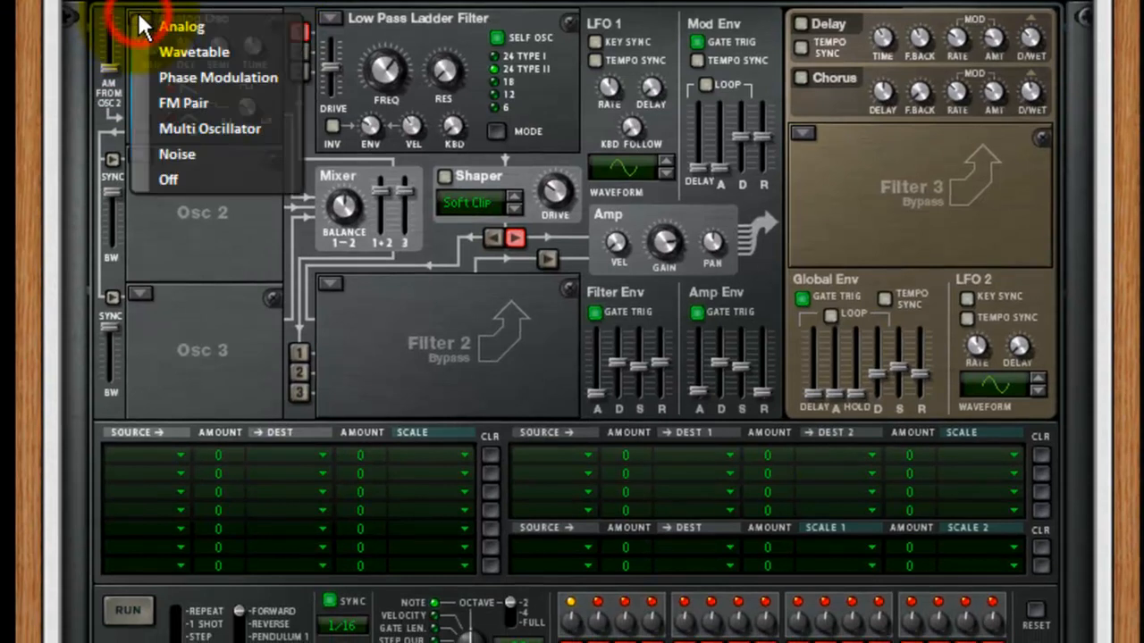
{"action": "left_click", "coordinate": [175, 180]}
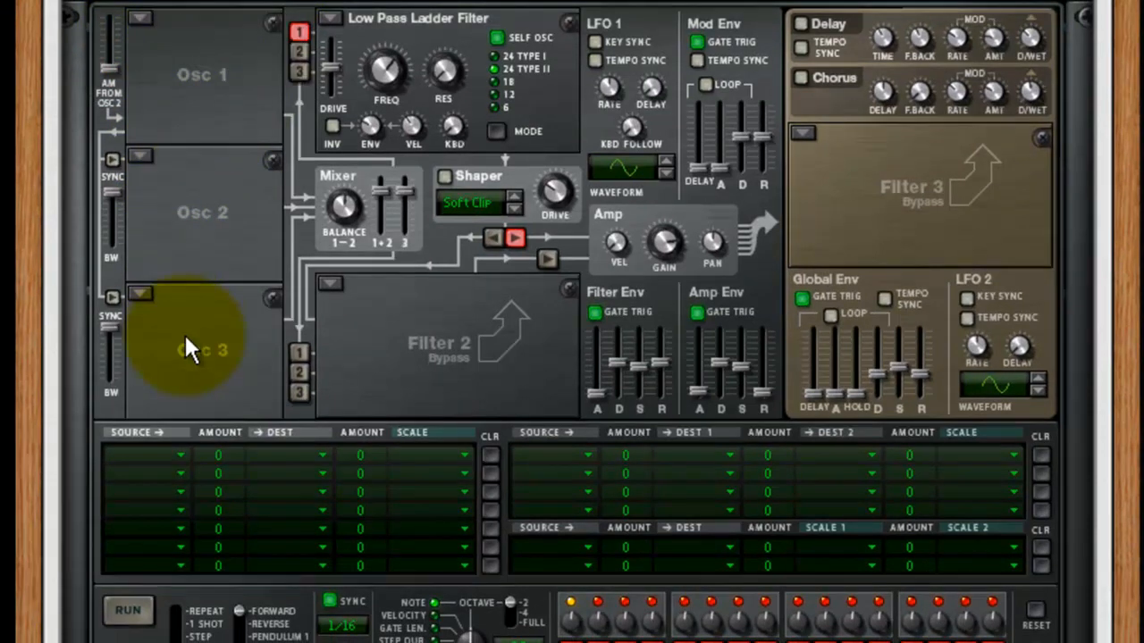
{"action": "left_click", "coordinate": [299, 32]}
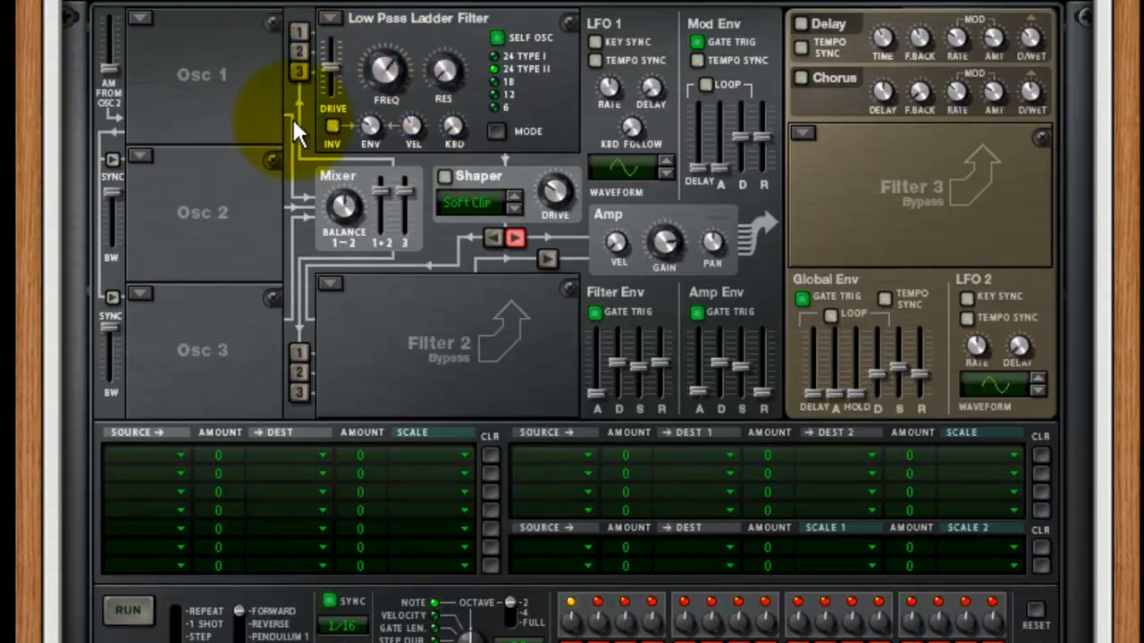
Step: Set Thor's Filter 1 to Bypass and enable the Shaper in Rectify mode
{"action": "left_click", "coordinate": [330, 18]}
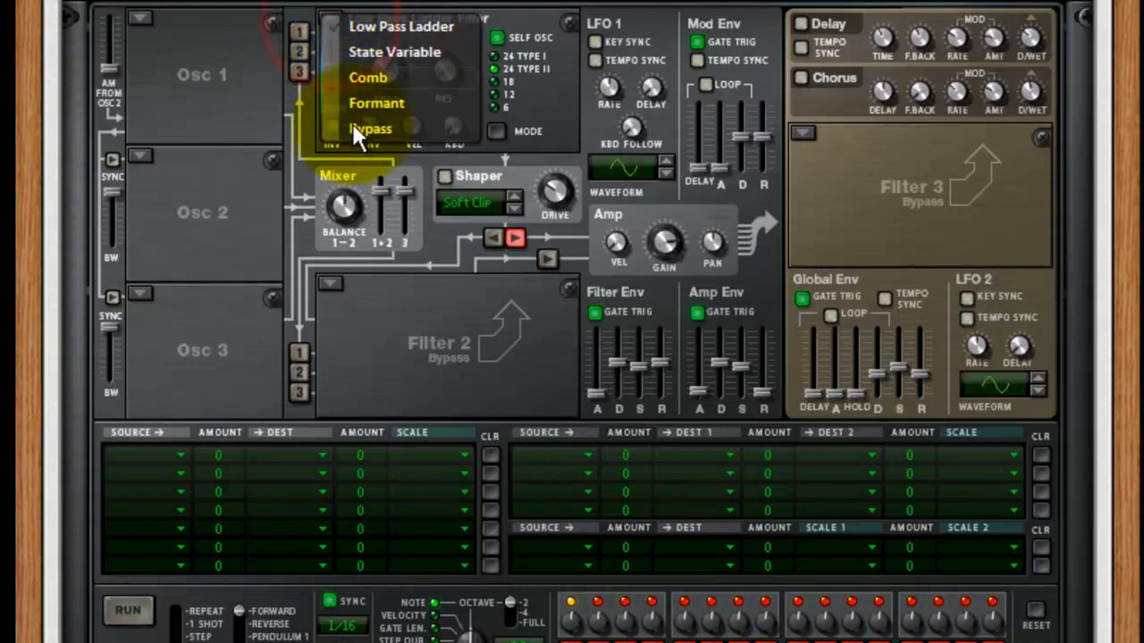
{"action": "left_click", "coordinate": [370, 129]}
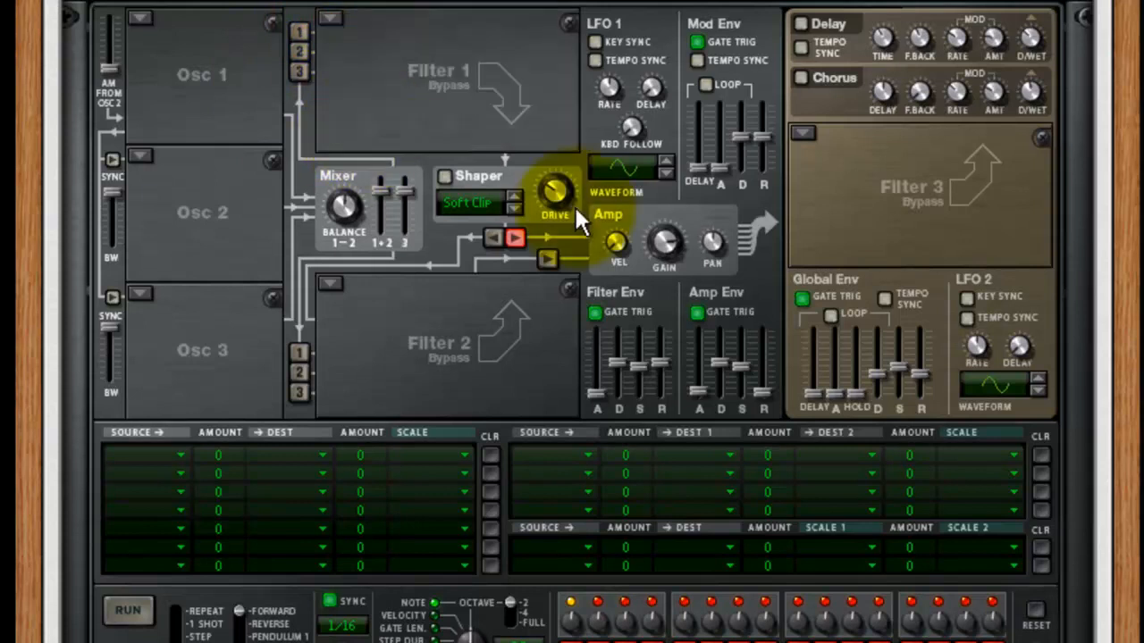
{"action": "left_click", "coordinate": [444, 176]}
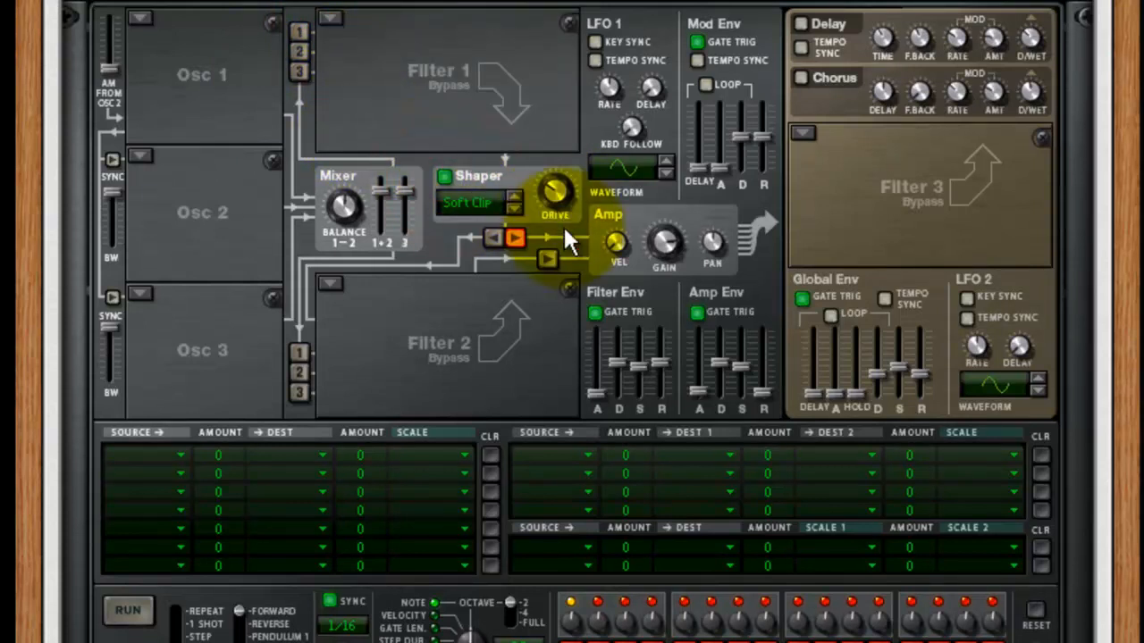
{"action": "left_click", "coordinate": [472, 200]}
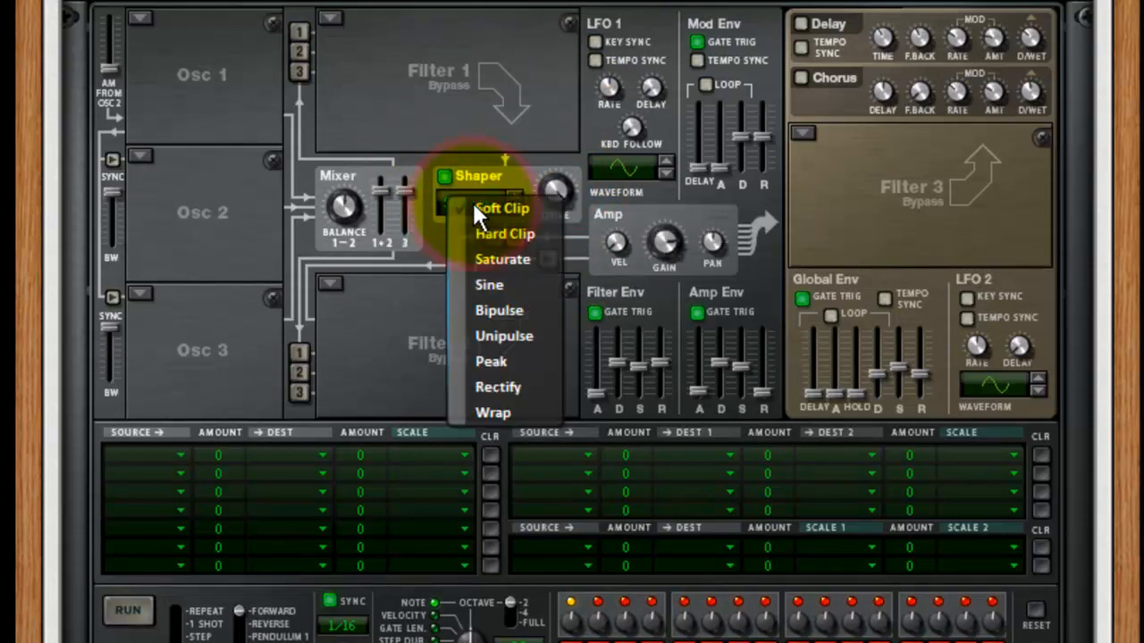
{"action": "left_click", "coordinate": [503, 386]}
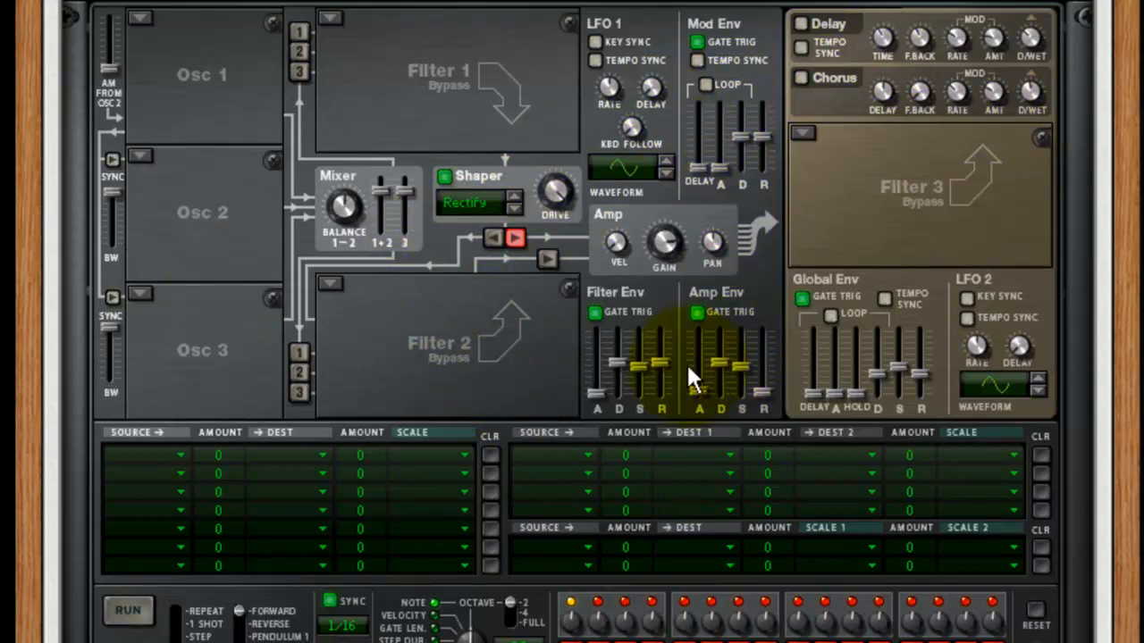
Step: Set Thor's Amp Env to maximum decay and sustain with minimum attack
{"action": "left_click_drag", "start_coordinate": [721, 360], "coordinate": [706, 308]}
{"action": "left_click", "coordinate": [740, 364]}
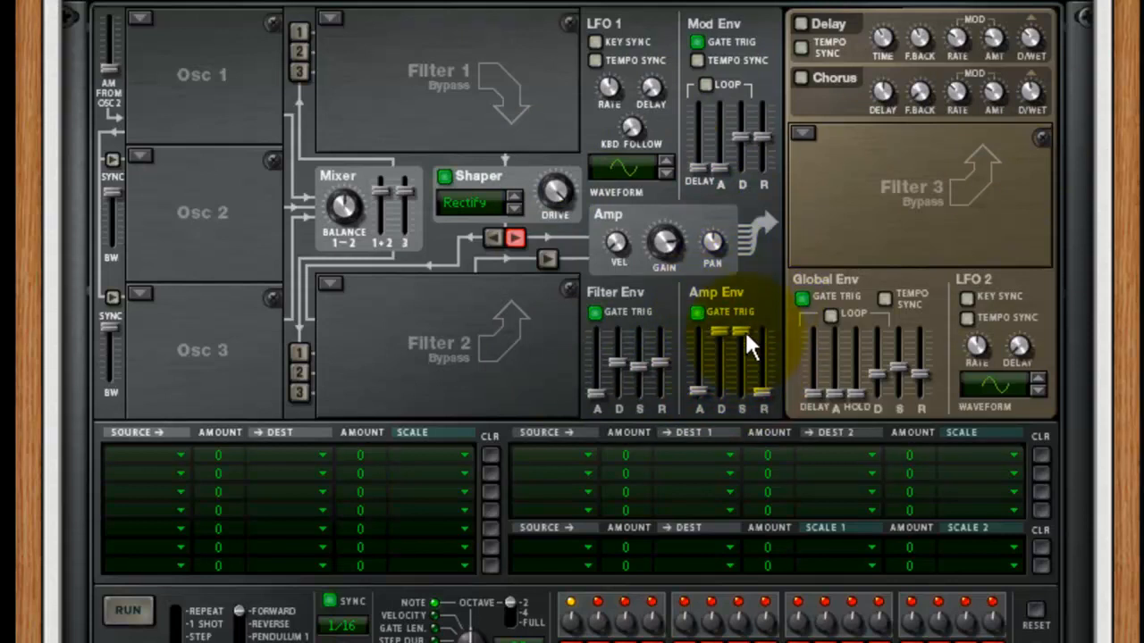
{"action": "left_click", "coordinate": [695, 389]}
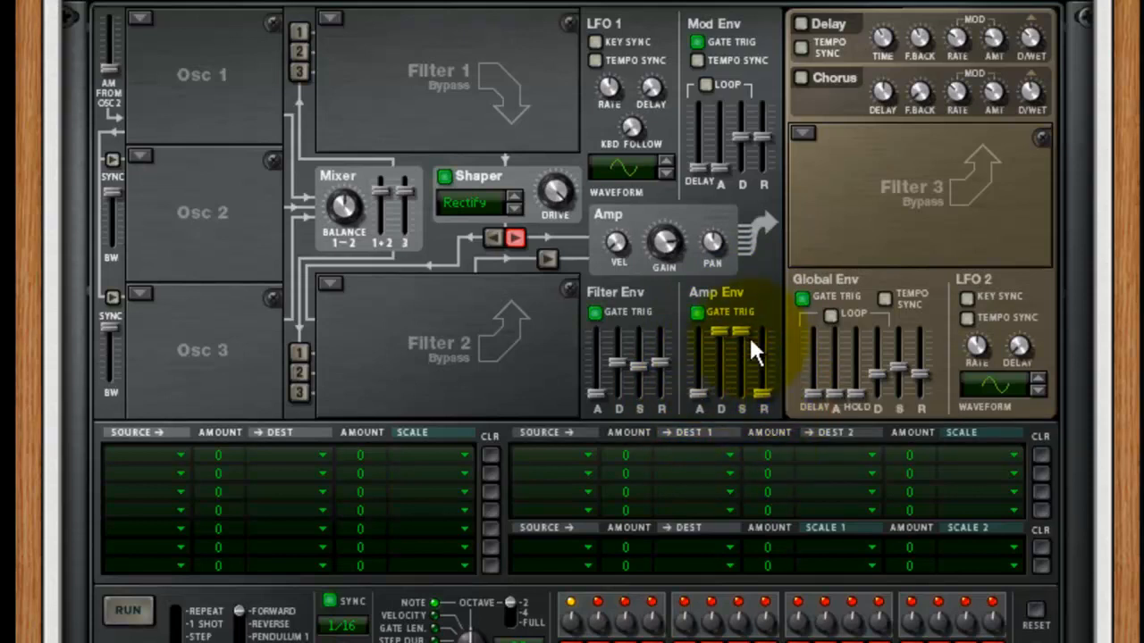
Step: Rename the first SubTractor to MOD
{"action": "scroll", "coordinate": [749, 335], "scroll_direction": "down", "scroll_amount": 10}
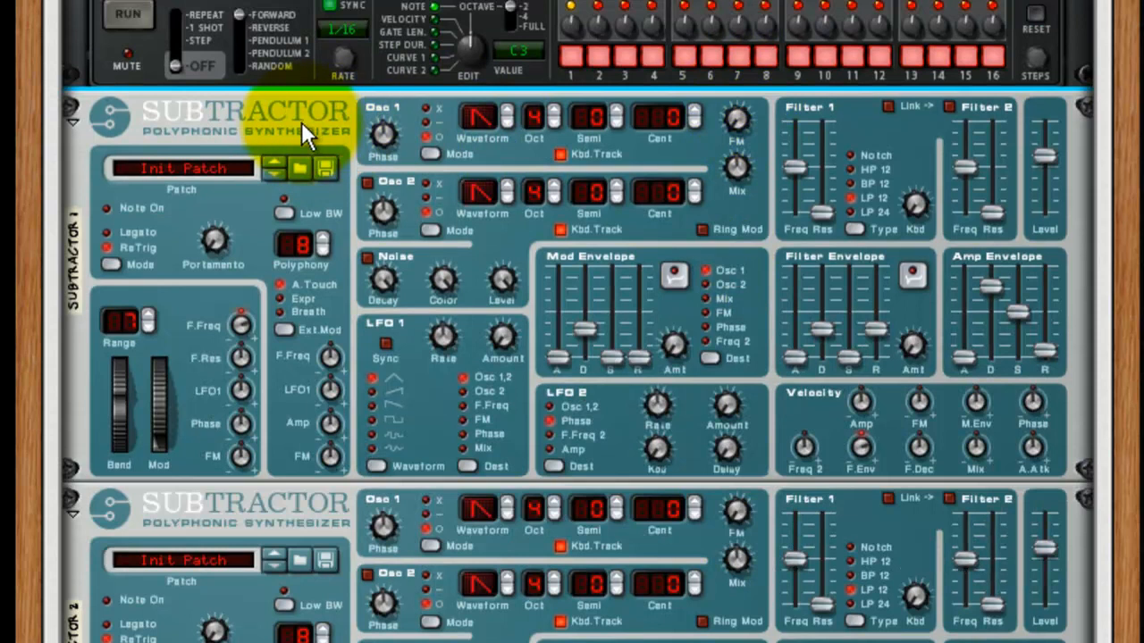
{"action": "left_click", "coordinate": [301, 124]}
{"action": "left_click", "coordinate": [78, 278]}
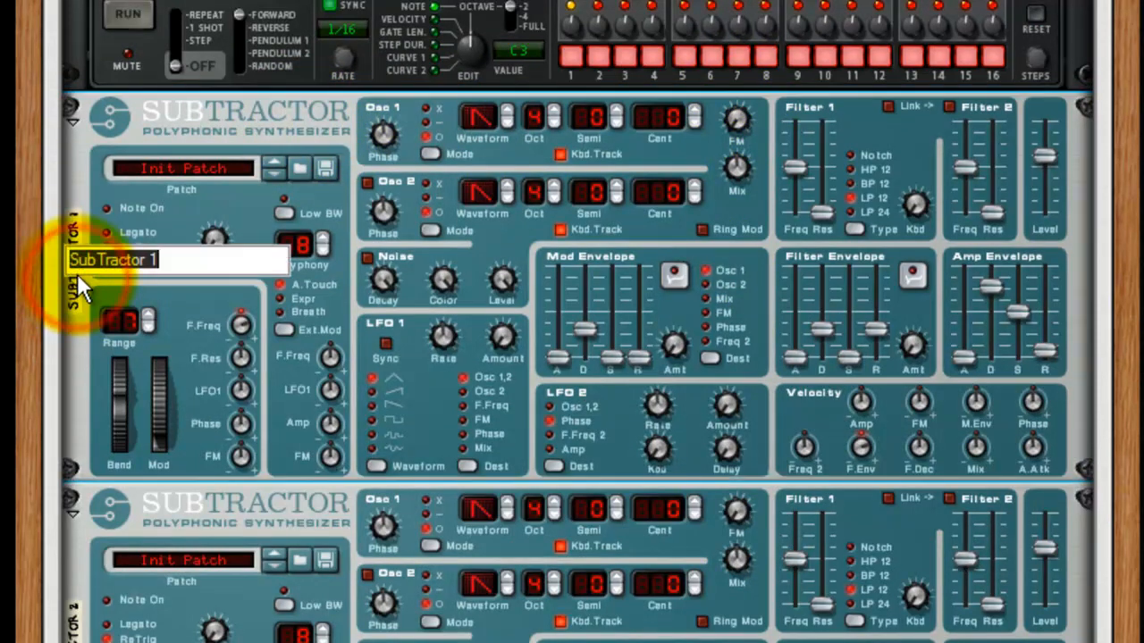
{"action": "type", "text": "MOD"}
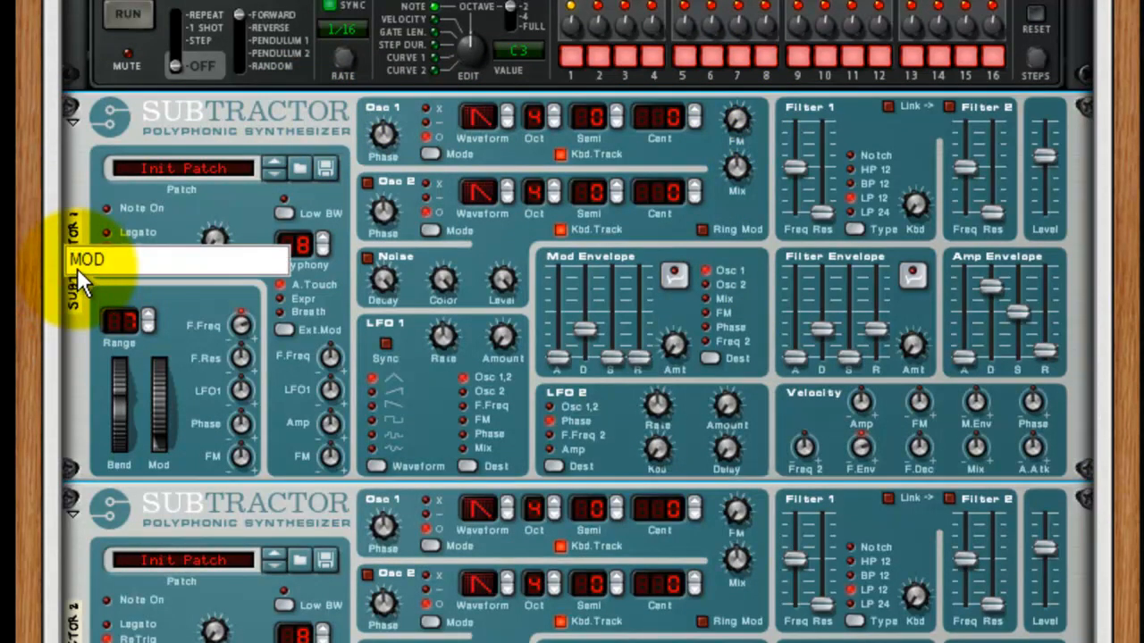
{"action": "key", "text": "Return"}
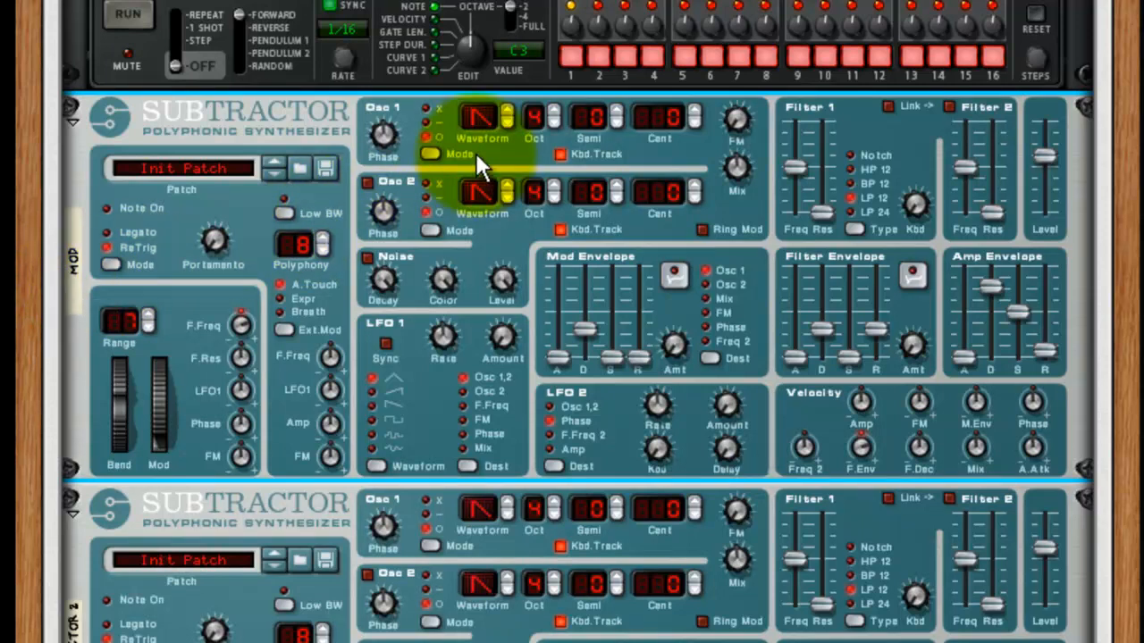
Step: Set Osc 1 of the MOD SubTractor to a sine waveform at octave 1
{"action": "left_click", "coordinate": [508, 110]}
{"action": "left_click", "coordinate": [510, 110]}
{"action": "left_click", "coordinate": [511, 110]}
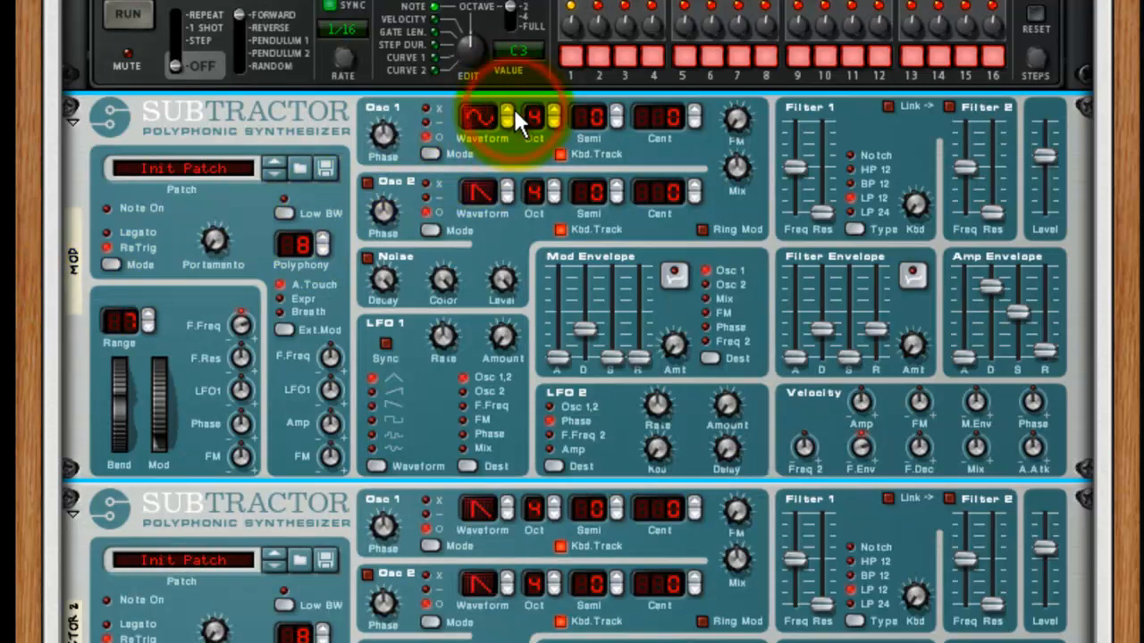
{"action": "left_click", "coordinate": [556, 126]}
{"action": "left_click", "coordinate": [559, 126]}
{"action": "left_click", "coordinate": [558, 125]}
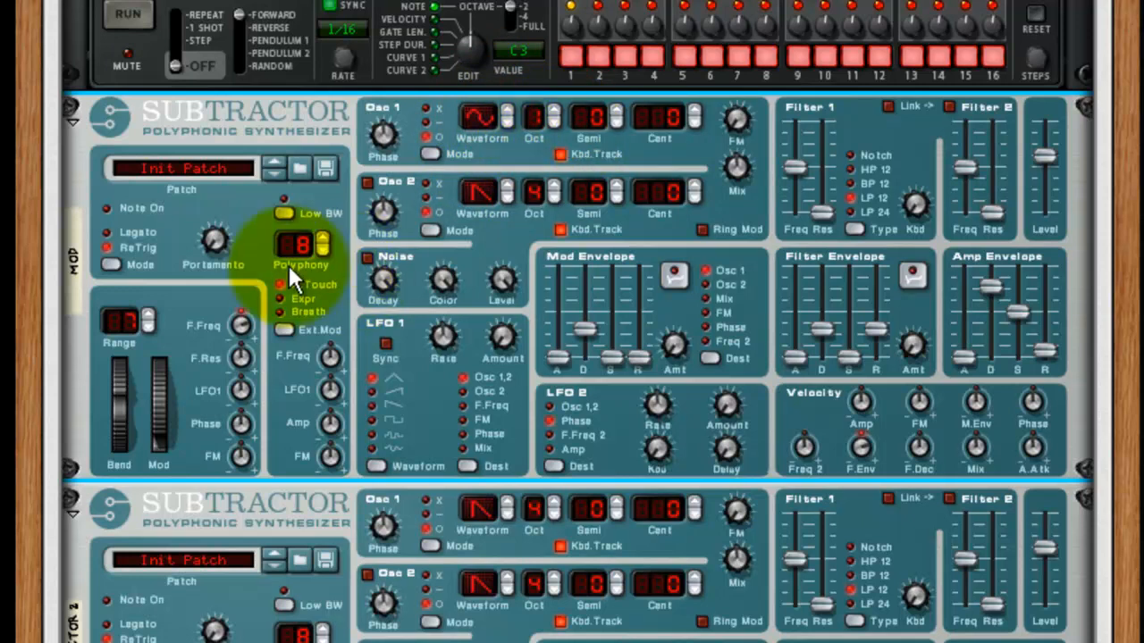
Step: Set the MOD SubTractor's polyphony to 1 and raise its Filter 1 frequency and output level to maximum
{"action": "left_click_drag", "start_coordinate": [301, 245], "coordinate": [318, 307]}
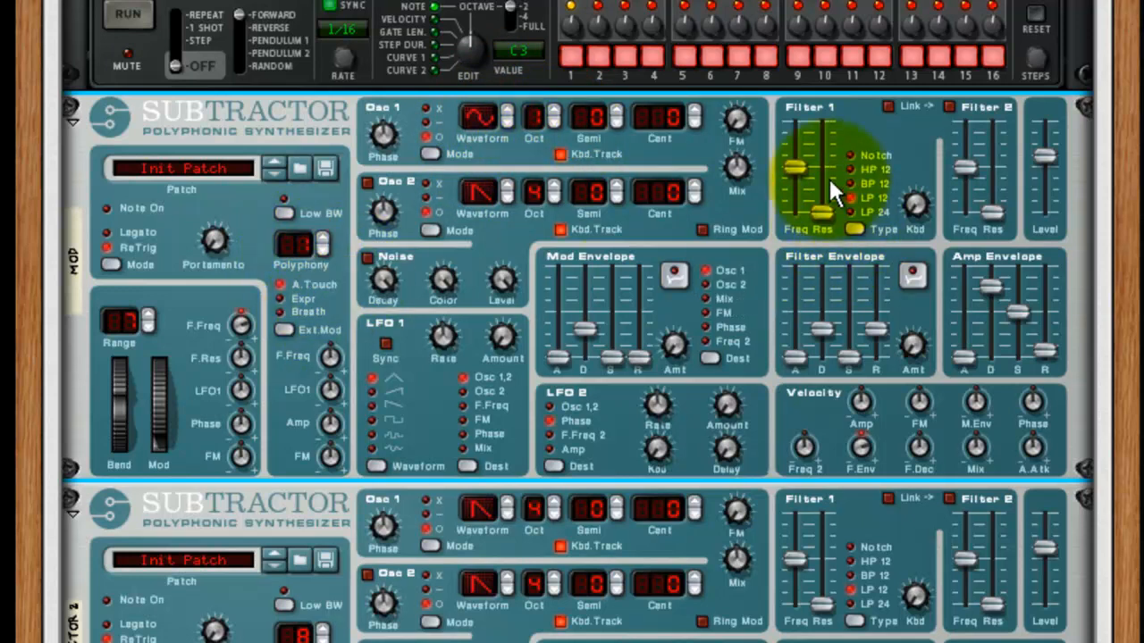
{"action": "left_click_drag", "start_coordinate": [790, 163], "coordinate": [795, 72]}
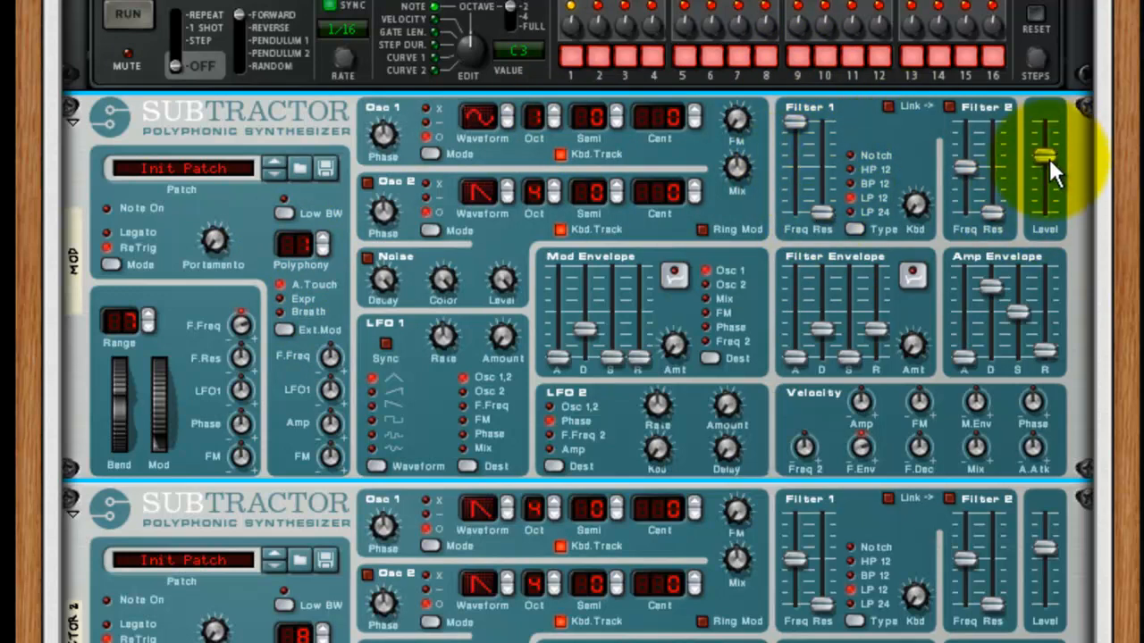
{"action": "left_click_drag", "start_coordinate": [1046, 157], "coordinate": [1046, 122]}
Step: Set MOD's Amp Envelope to maximum decay and sustain with zero attack and release, and centre the F.Env velocity amount
{"action": "left_click_drag", "start_coordinate": [989, 284], "coordinate": [985, 207]}
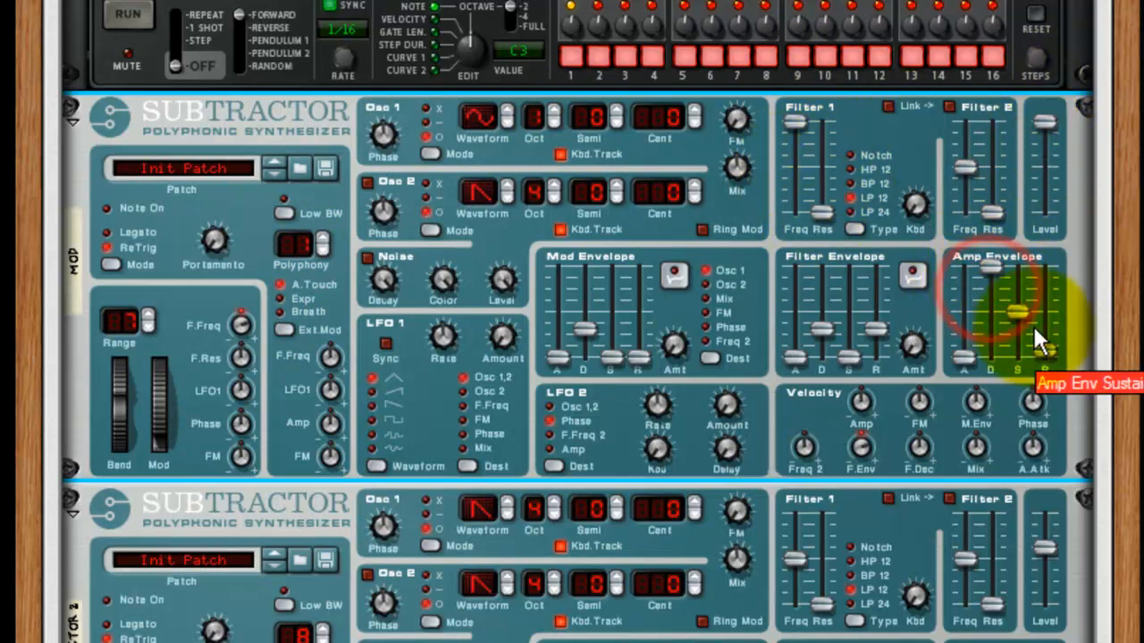
{"action": "left_click_drag", "start_coordinate": [1011, 304], "coordinate": [1018, 234]}
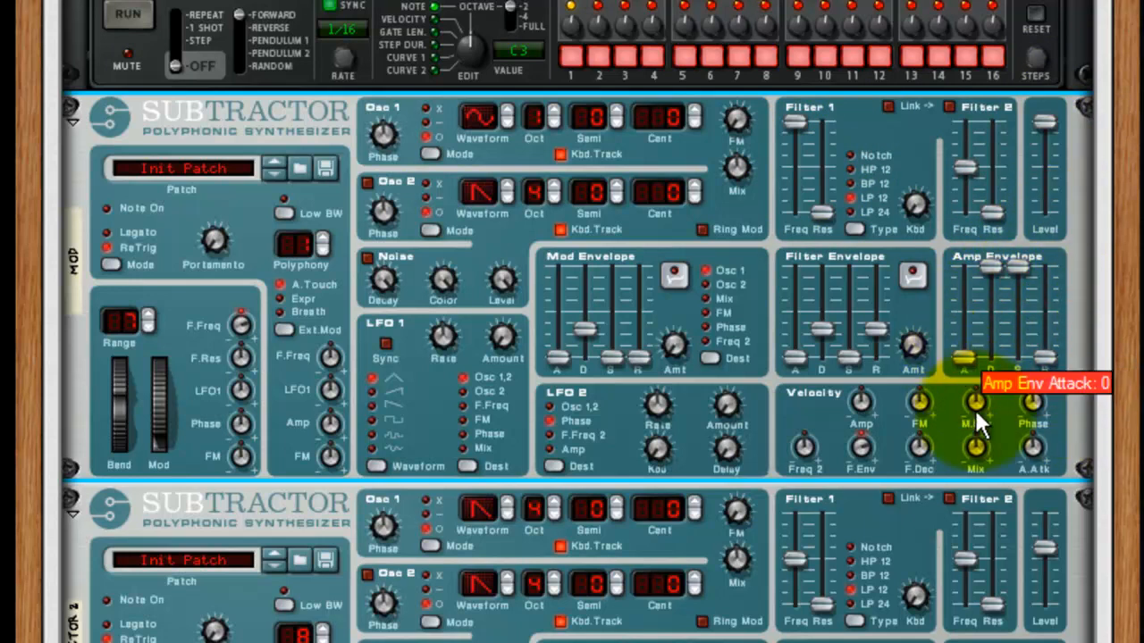
{"action": "left_click_drag", "start_coordinate": [862, 456], "coordinate": [880, 544]}
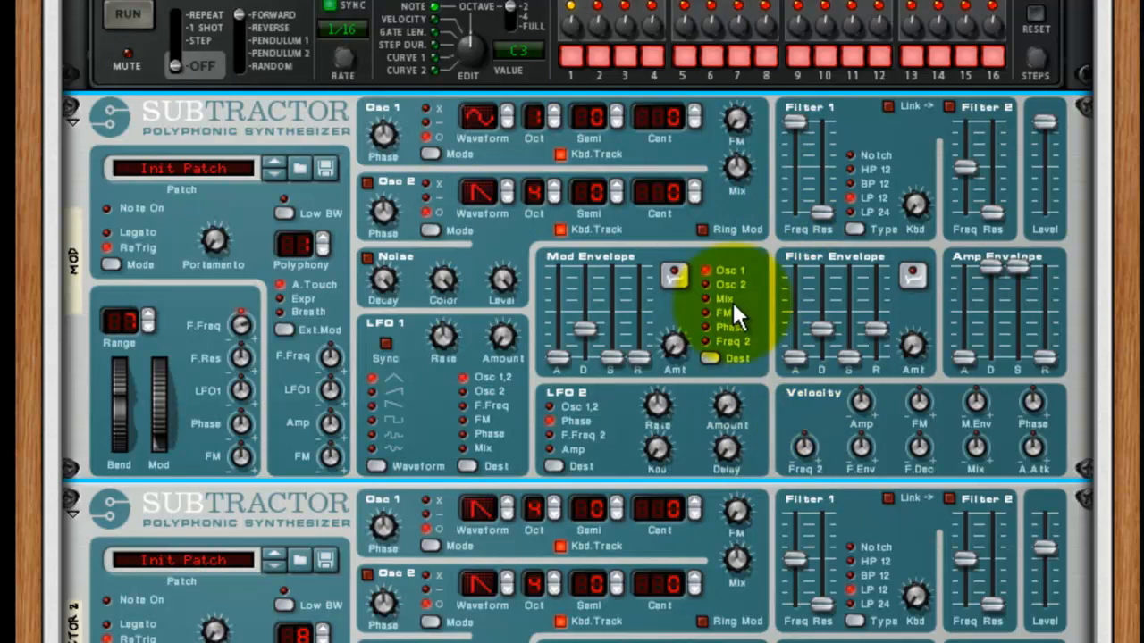
Step: Copy the MOD SubTractor's patch and paste it onto SubTractor 2
{"action": "right_click", "coordinate": [330, 199]}
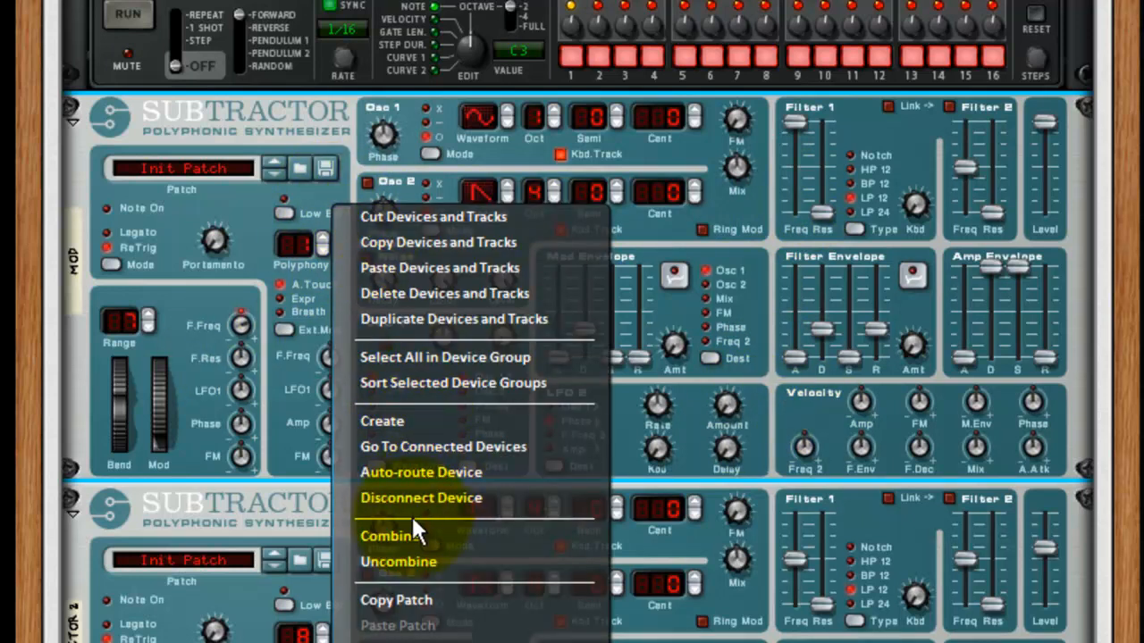
{"action": "left_click", "coordinate": [432, 603]}
{"action": "scroll", "coordinate": [274, 411], "scroll_direction": "down", "scroll_amount": 5}
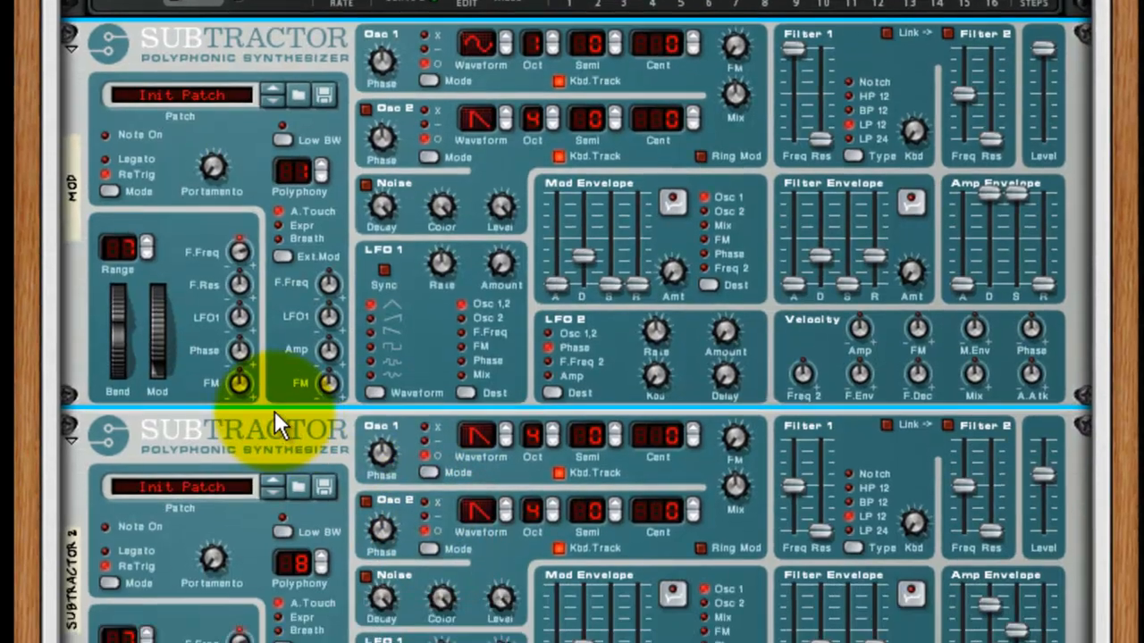
{"action": "right_click", "coordinate": [290, 235]}
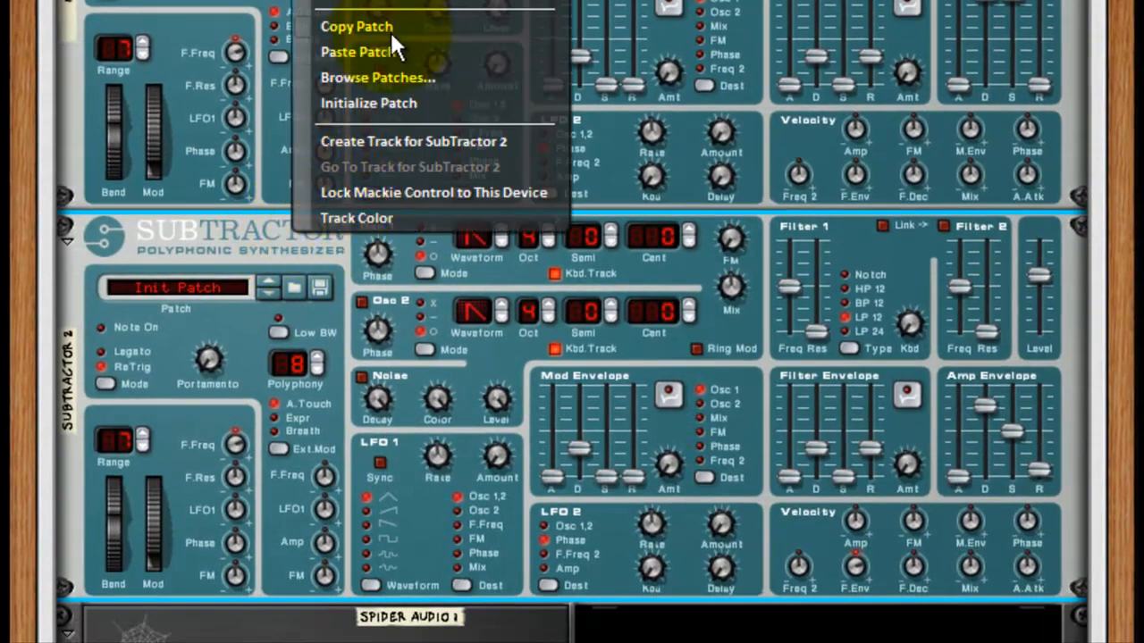
{"action": "left_click", "coordinate": [378, 52]}
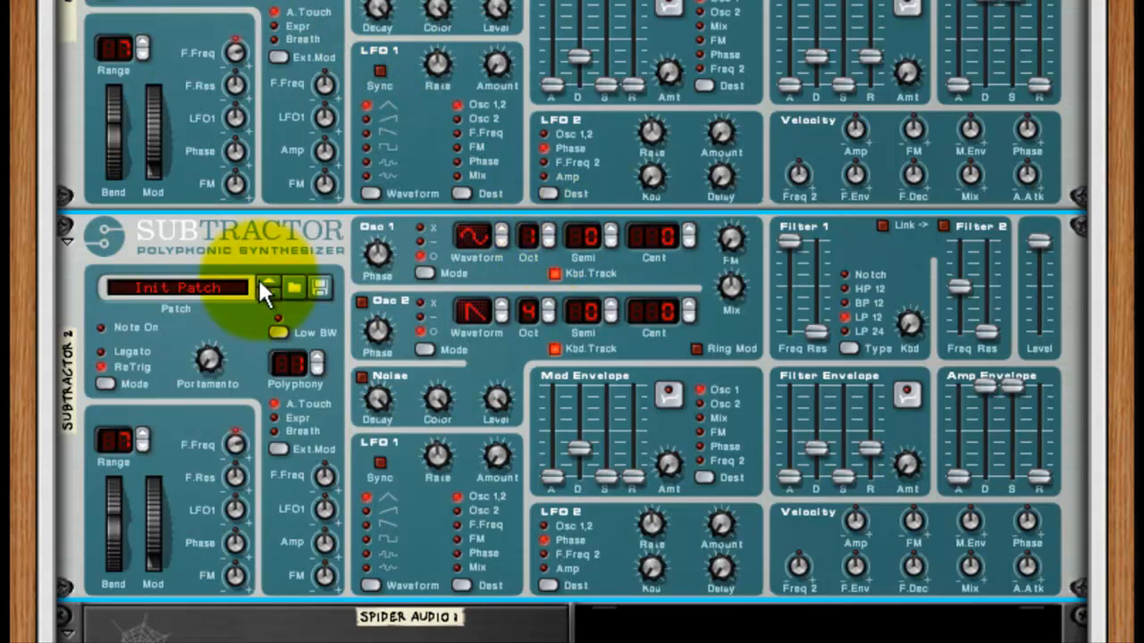
Step: Rename the second SubTractor to SOUND
{"action": "double_click", "coordinate": [65, 355]}
{"action": "key", "text": "BackSpace"}
{"action": "type", "text": "SOUND"}
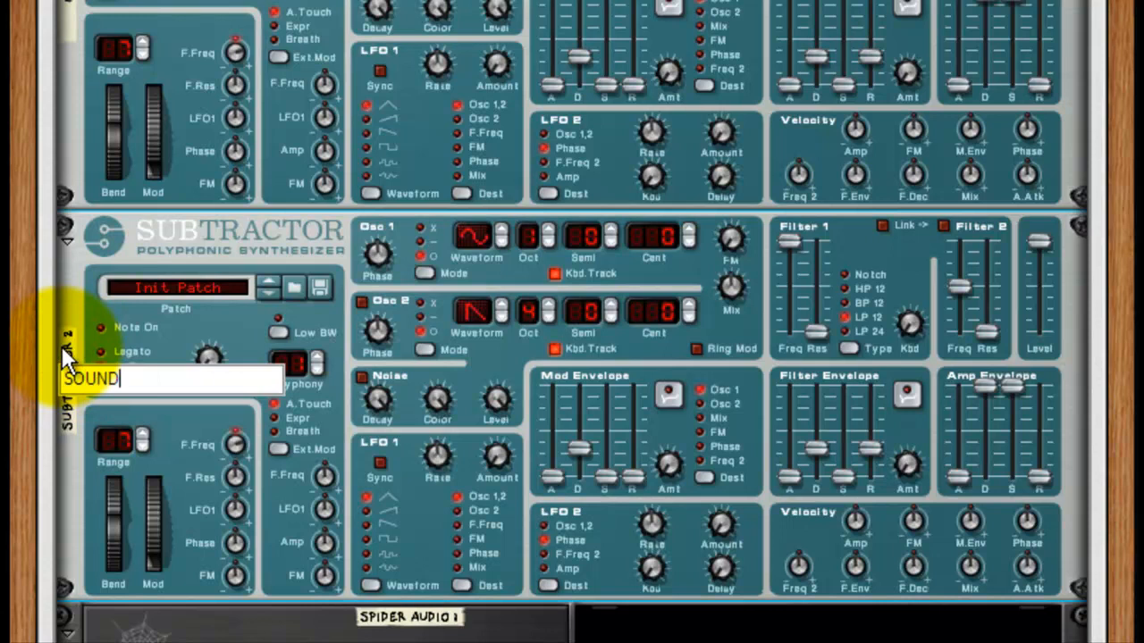
{"action": "key", "text": "Return"}
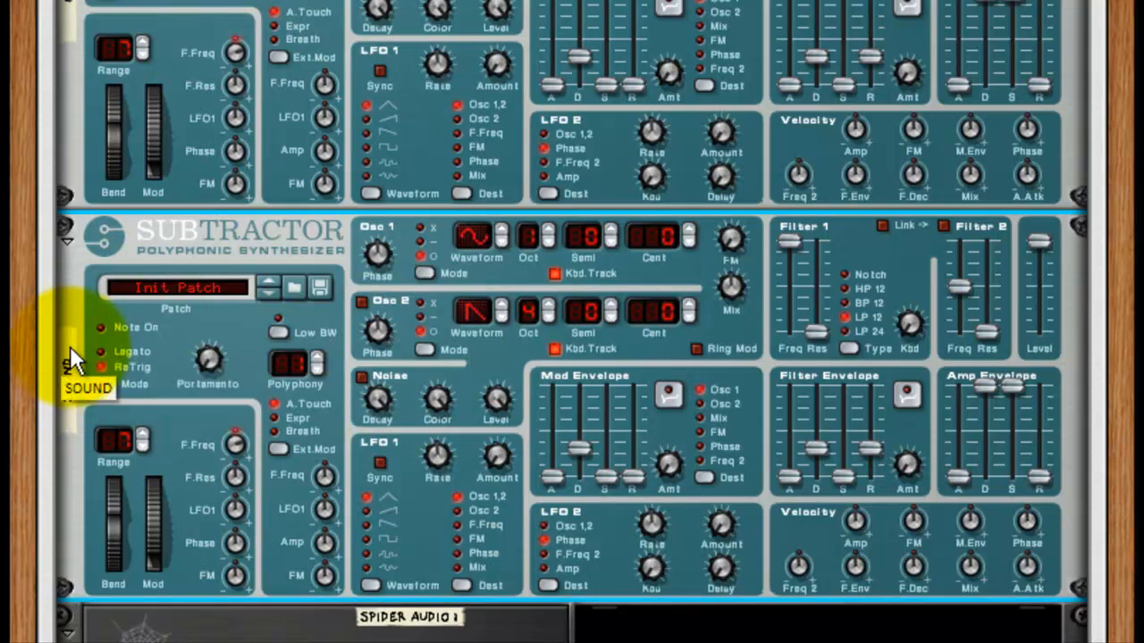
Step: Set Osc 1 of the SOUND SubTractor to a square waveform at octave 6
{"action": "left_click", "coordinate": [504, 242]}
{"action": "left_click", "coordinate": [504, 242]}
{"action": "left_click", "coordinate": [549, 230]}
{"action": "left_click", "coordinate": [550, 229]}
{"action": "left_click", "coordinate": [552, 232]}
{"action": "left_click", "coordinate": [552, 230]}
{"action": "left_click", "coordinate": [551, 224]}
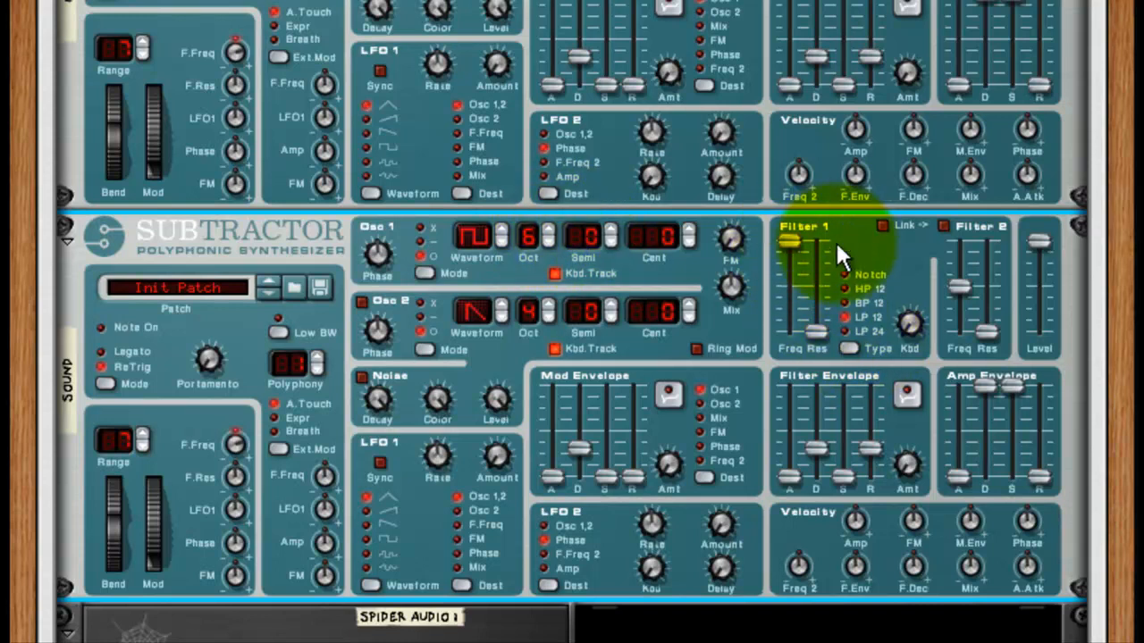
{"action": "scroll", "coordinate": [904, 346], "scroll_direction": "down", "scroll_amount": 3}
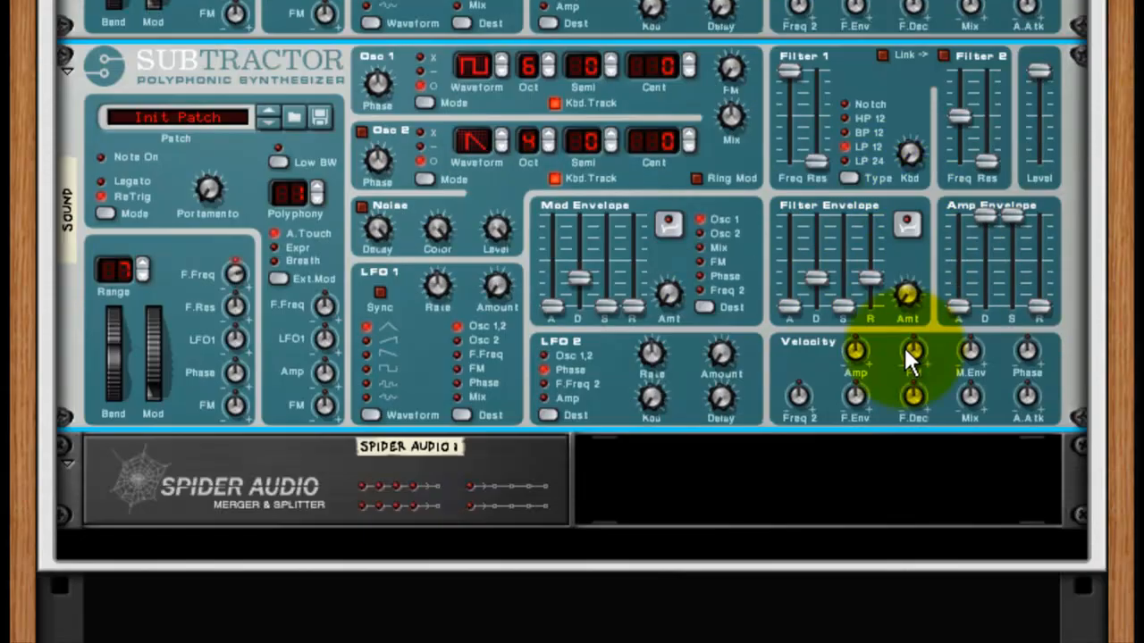
{"action": "scroll", "coordinate": [904, 346], "scroll_direction": "up", "scroll_amount": 2}
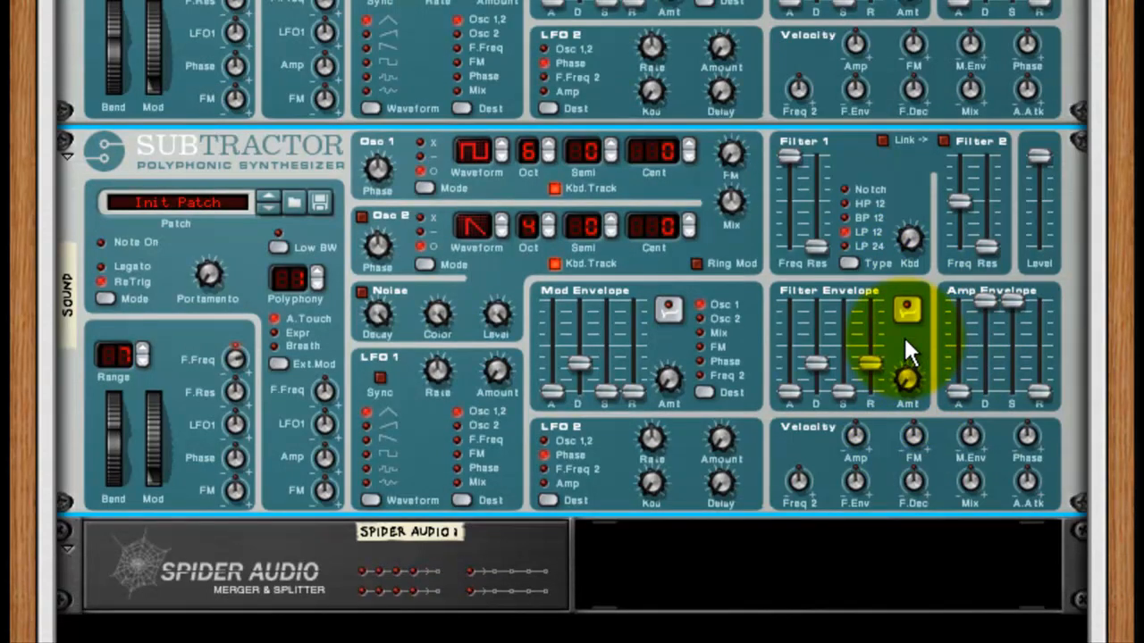
Step: On the rear of the rack, disconnect Thor's left and right audio outputs and collapse its programmer
{"action": "key", "text": "Tab"}
{"action": "scroll", "coordinate": [769, 347], "scroll_direction": "up", "scroll_amount": 8}
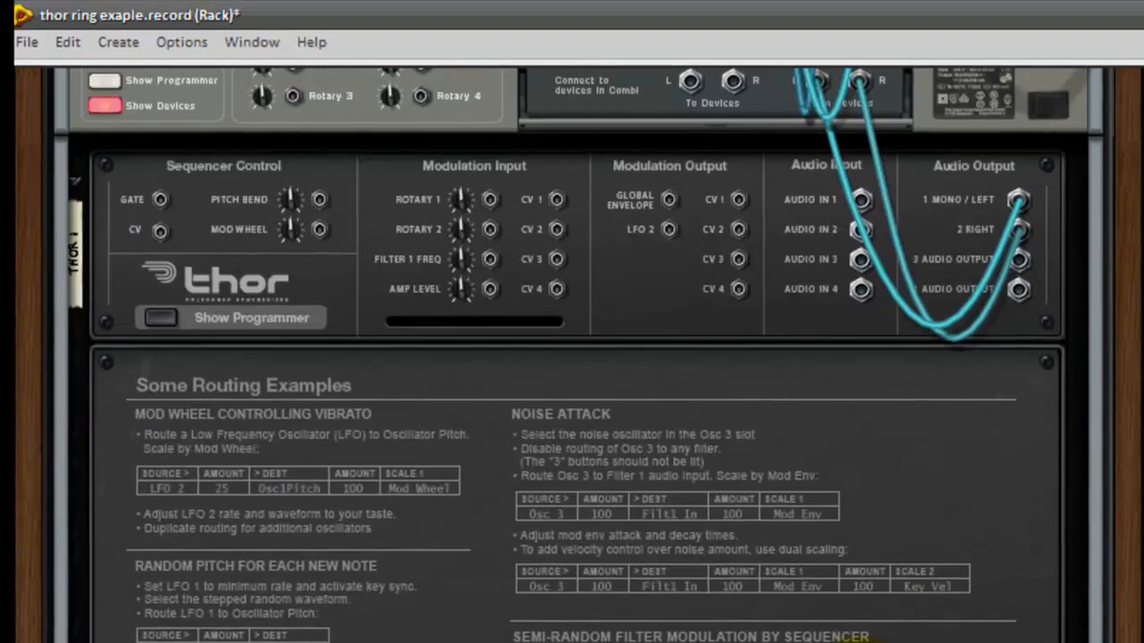
{"action": "scroll", "coordinate": [650, 614], "scroll_direction": "up", "scroll_amount": 3}
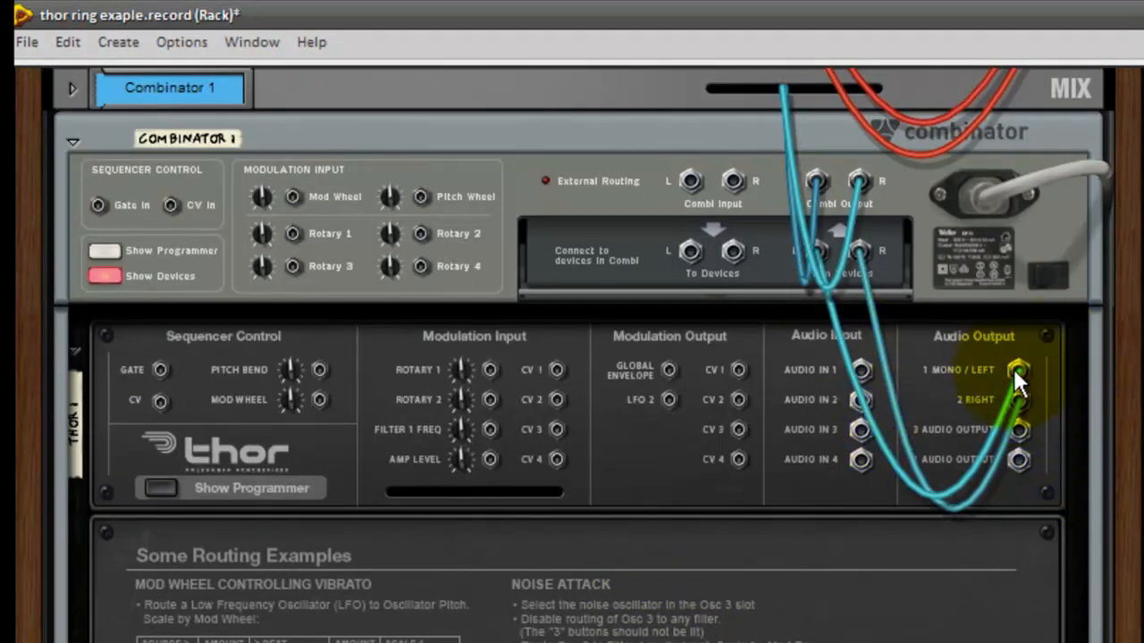
{"action": "left_click_drag", "start_coordinate": [1022, 368], "coordinate": [965, 375]}
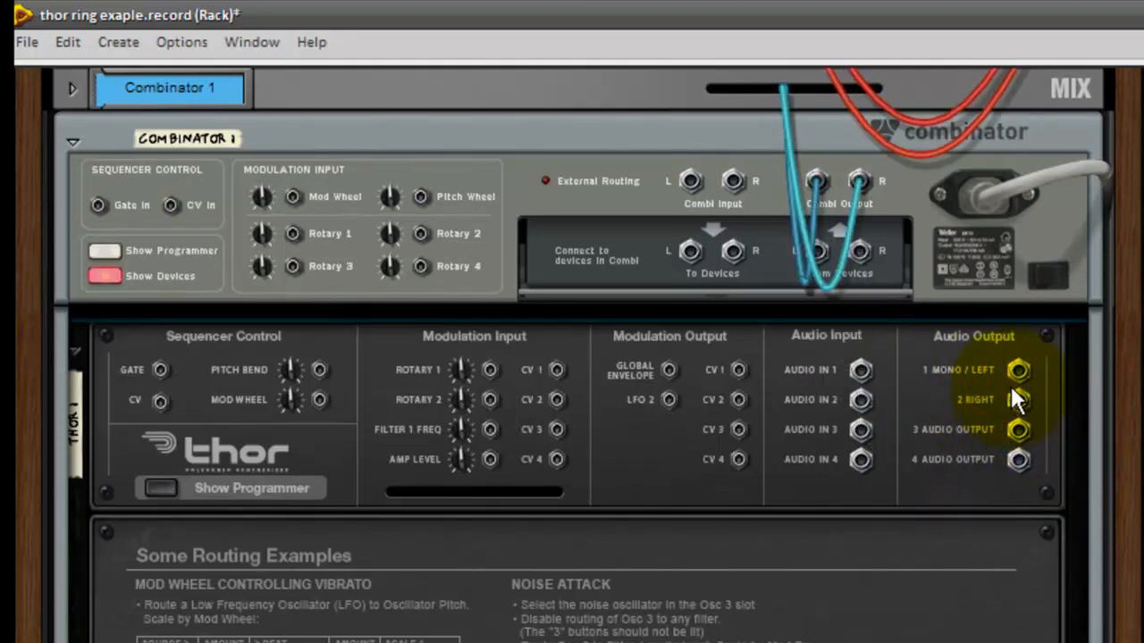
{"action": "left_click", "coordinate": [162, 488]}
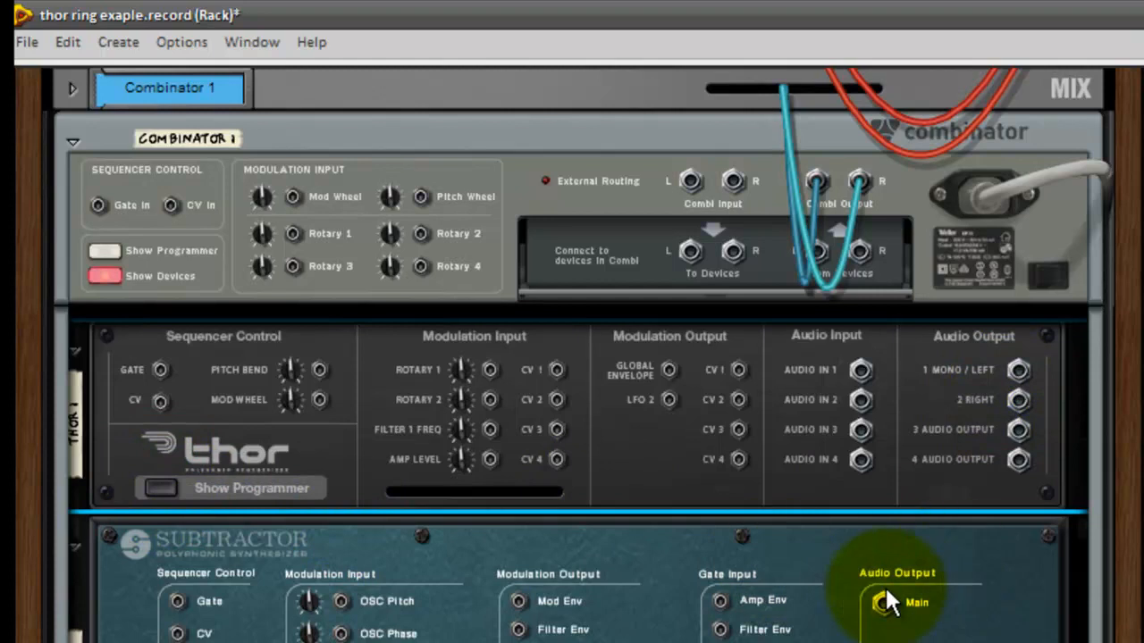
Step: Cable MOD's main output to Thor's Audio In 1 and Thor's CV 1 output to SOUND's Amp Level, with its trim knob turned fully up
{"action": "left_click_drag", "start_coordinate": [883, 607], "coordinate": [863, 372]}
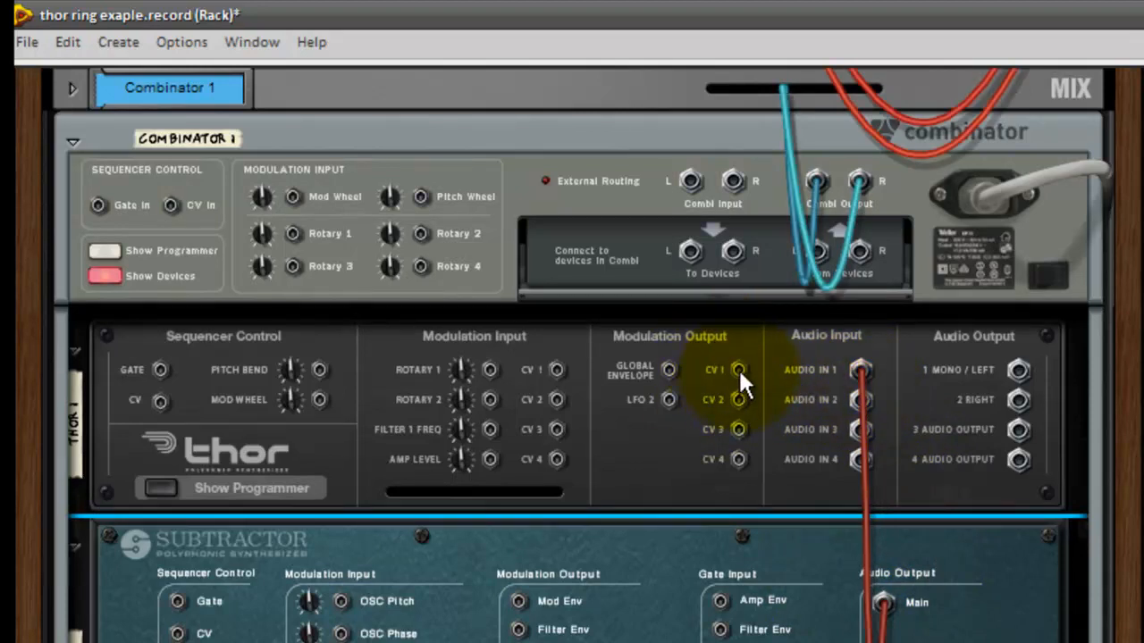
{"action": "left_click_drag", "start_coordinate": [737, 366], "coordinate": [319, 289]}
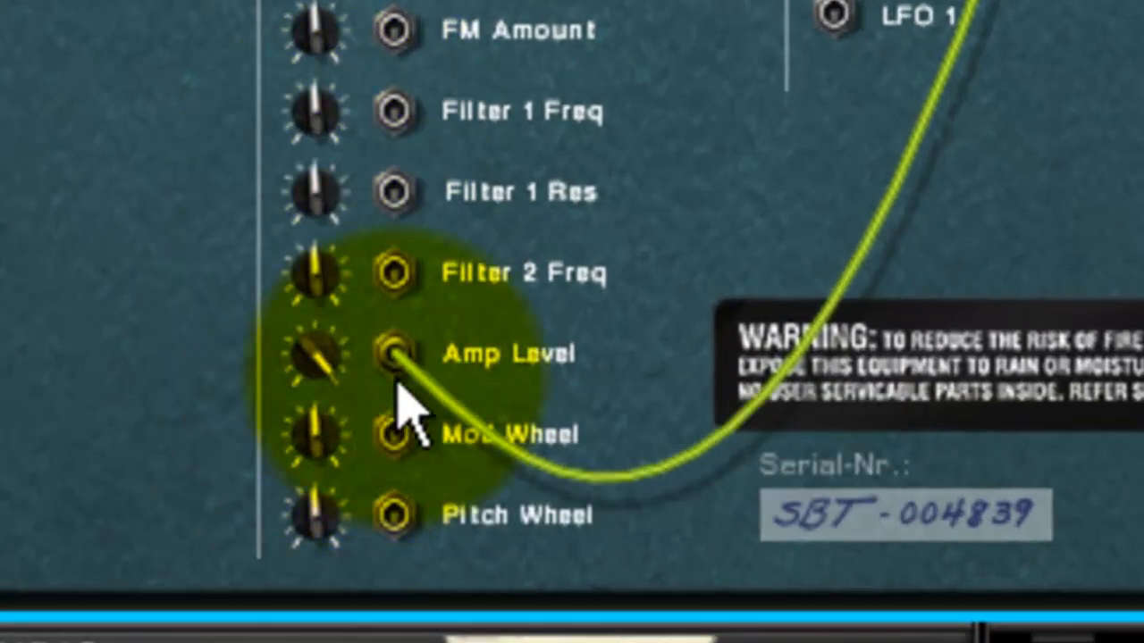
{"action": "left_click", "coordinate": [313, 358]}
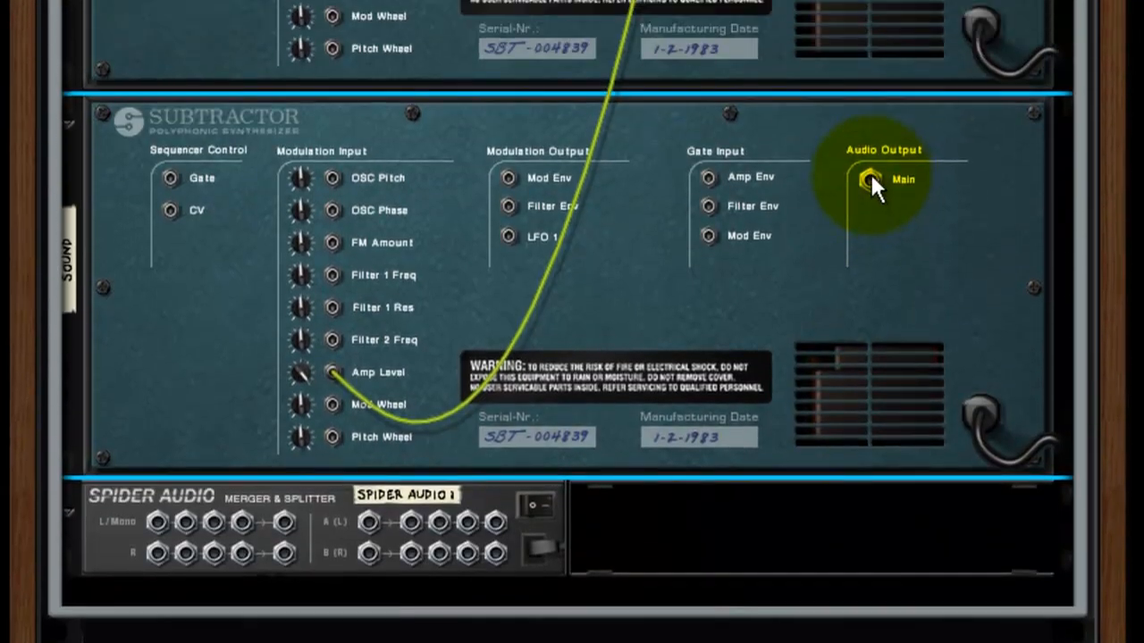
Step: Route SOUND's main output into the Spider Audio splitter and cable two split outputs to the Combinator's From Devices left and right inputs
{"action": "left_click_drag", "start_coordinate": [870, 213], "coordinate": [681, 372]}
{"action": "left_click_drag", "start_coordinate": [683, 329], "coordinate": [815, 147]}
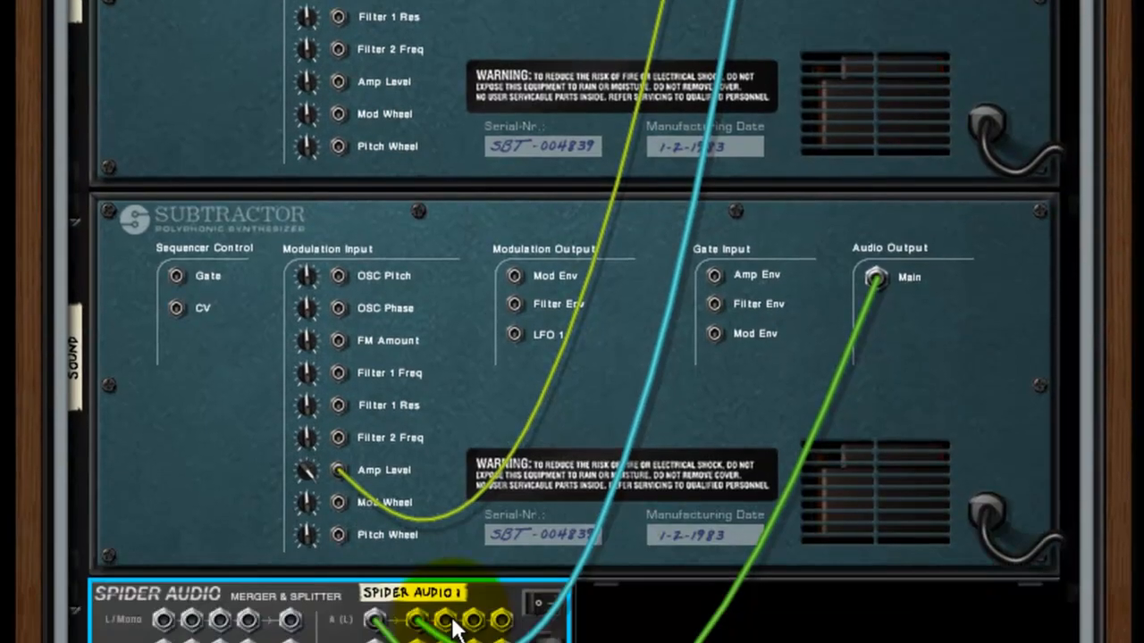
{"action": "left_click_drag", "start_coordinate": [454, 621], "coordinate": [853, 148]}
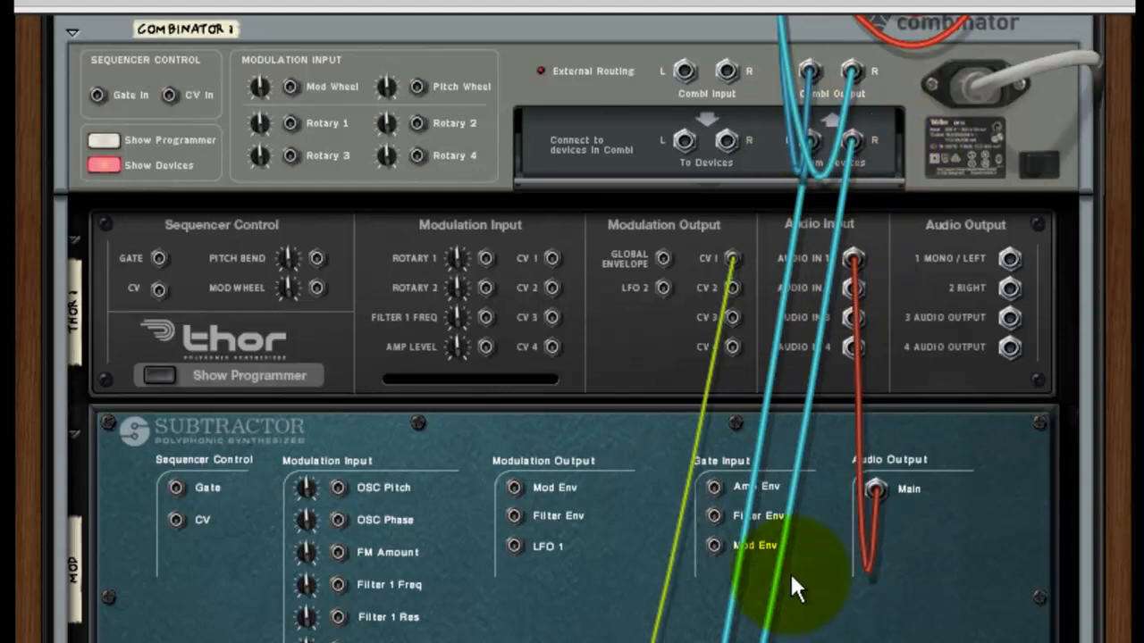
Step: Open Thor's programmer on the rack front and route Audio In1 to the Filter 1 audio input with an amount of 100
{"action": "key", "text": "Tab"}
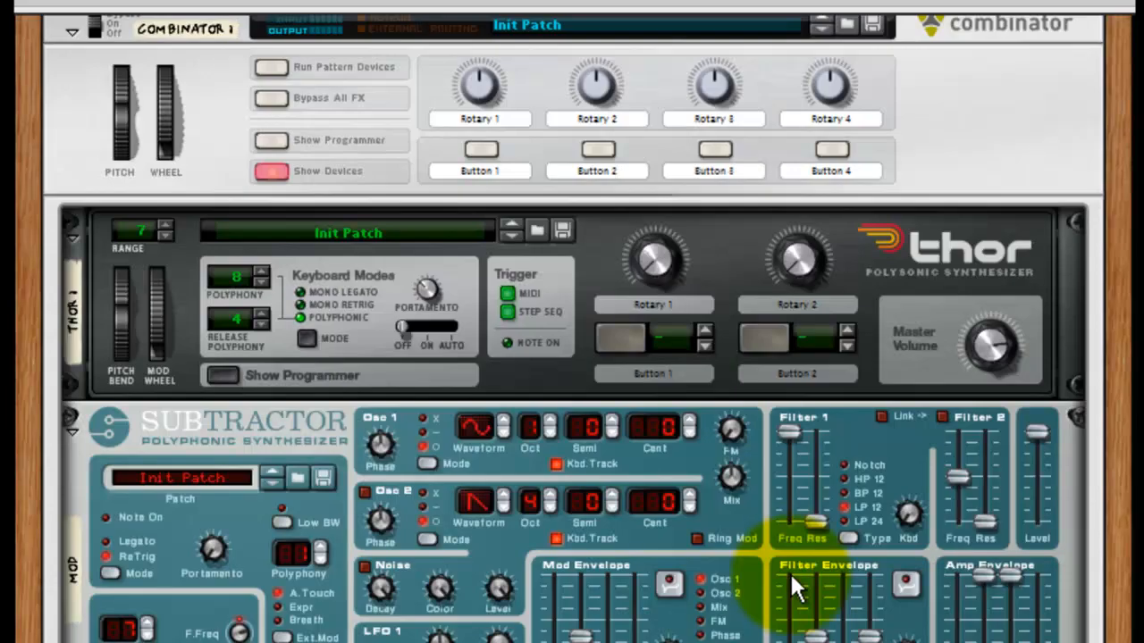
{"action": "left_click", "coordinate": [222, 375]}
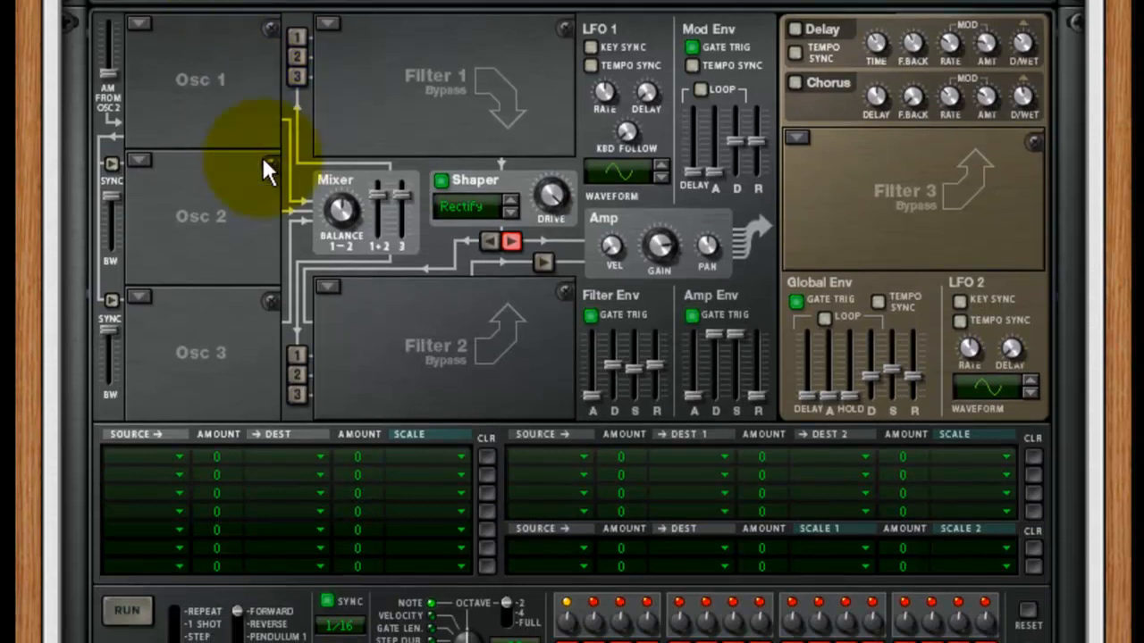
{"action": "left_click", "coordinate": [170, 455]}
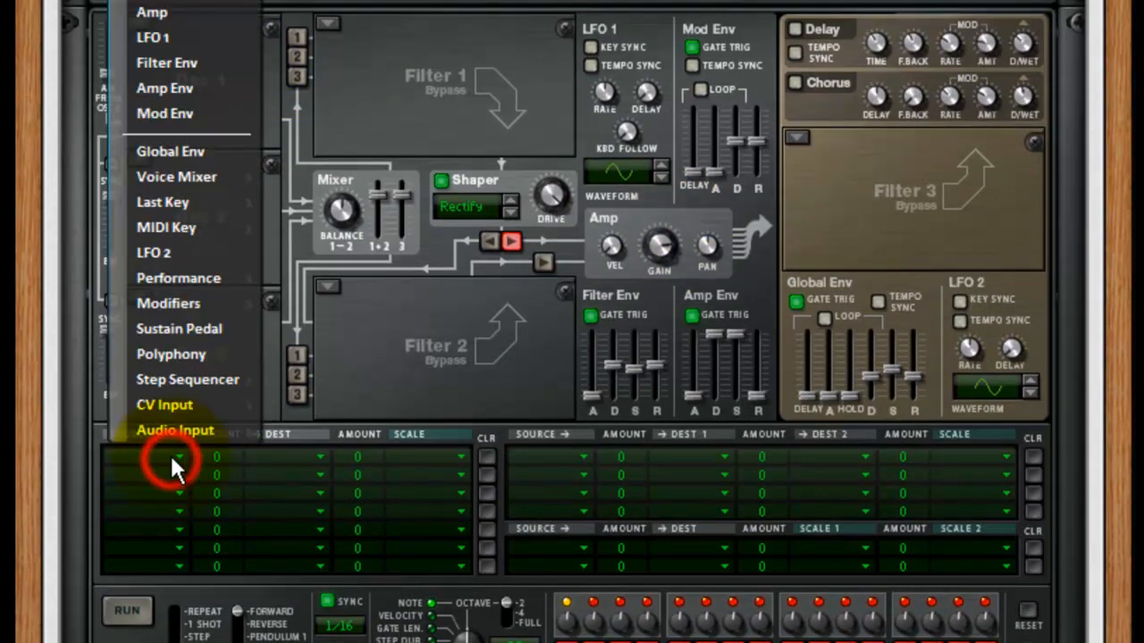
{"action": "mouse_move", "coordinate": [190, 429]}
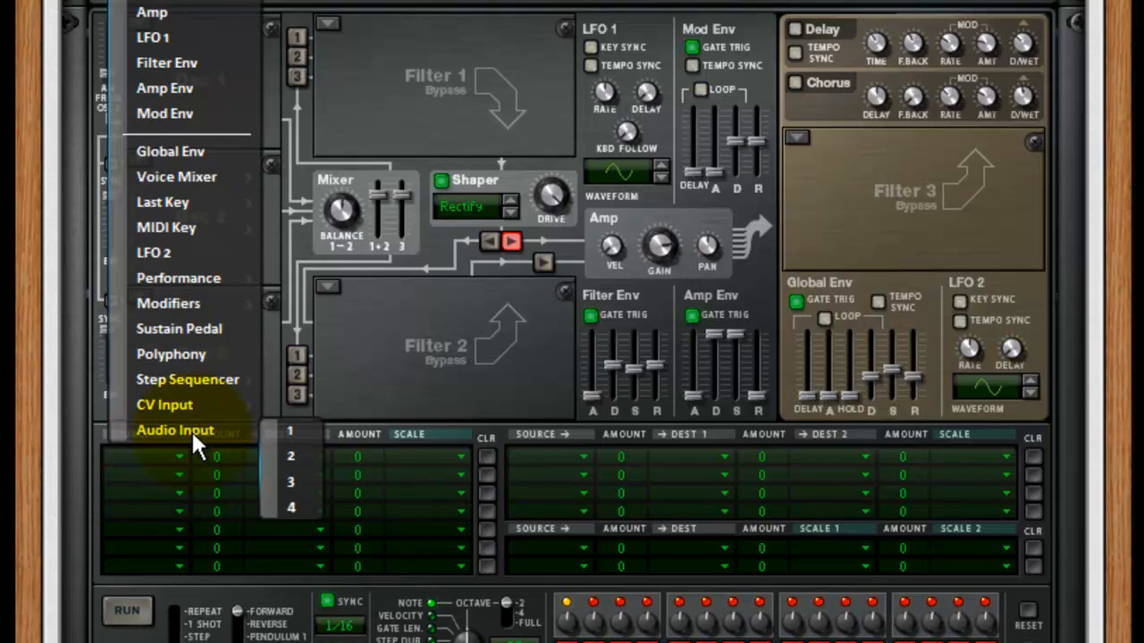
{"action": "left_click", "coordinate": [294, 430]}
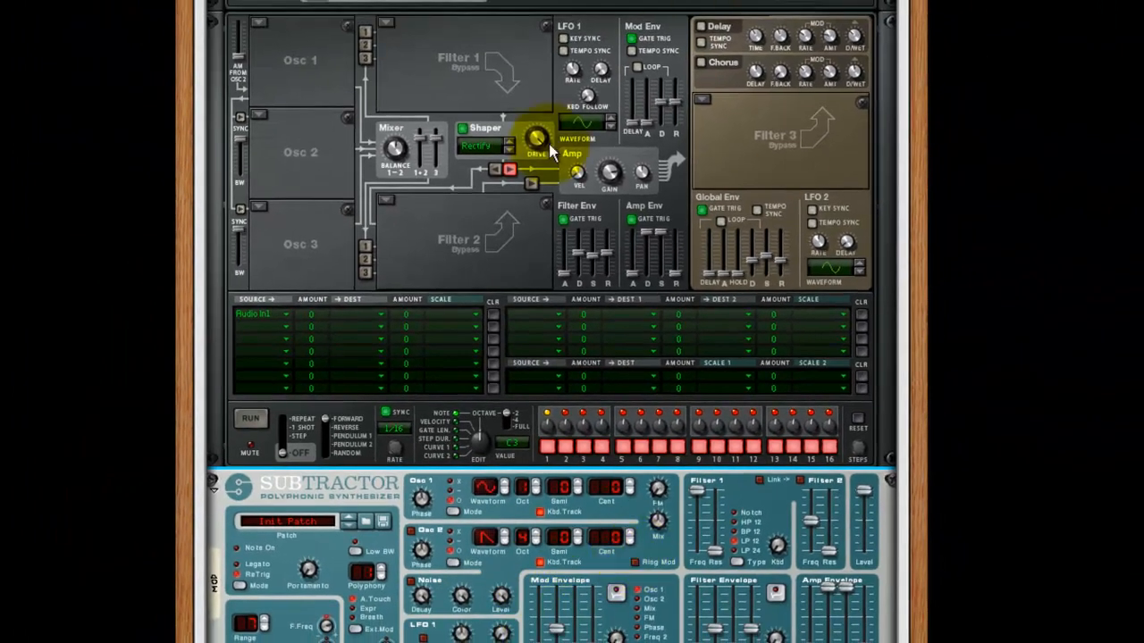
{"action": "left_click_drag", "start_coordinate": [317, 311], "coordinate": [344, 162]}
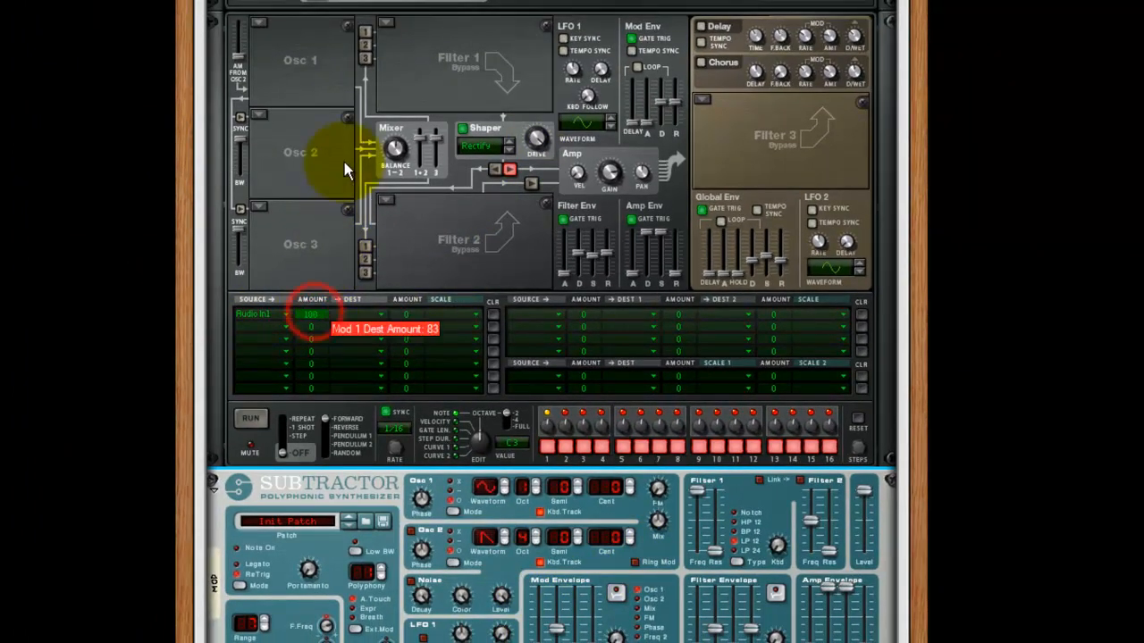
{"action": "left_click", "coordinate": [377, 314]}
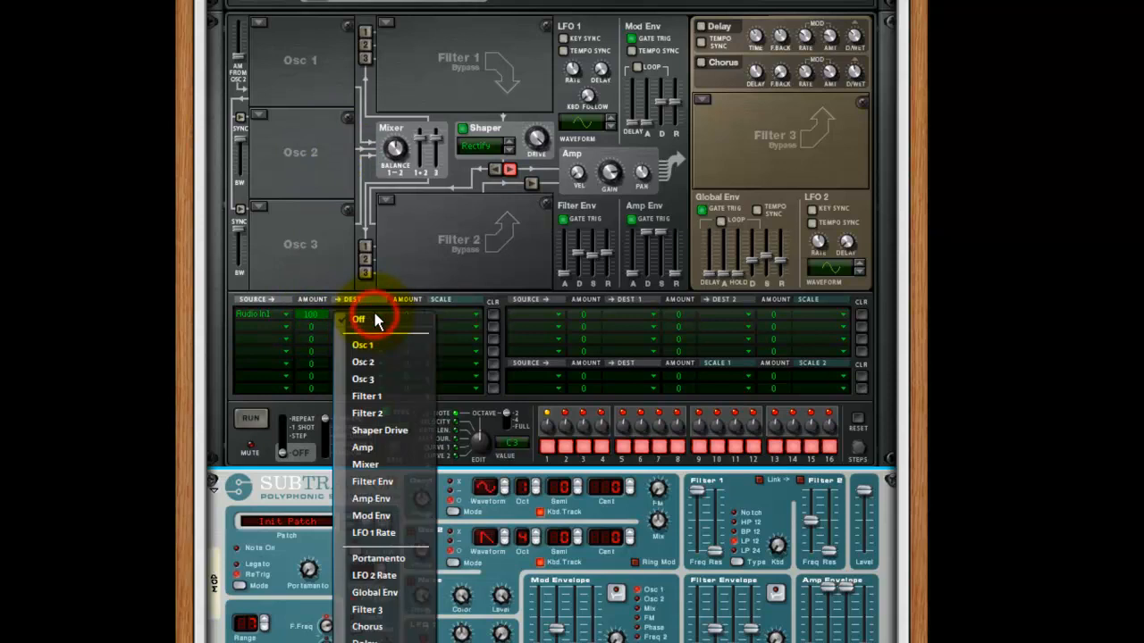
{"action": "mouse_move", "coordinate": [384, 396]}
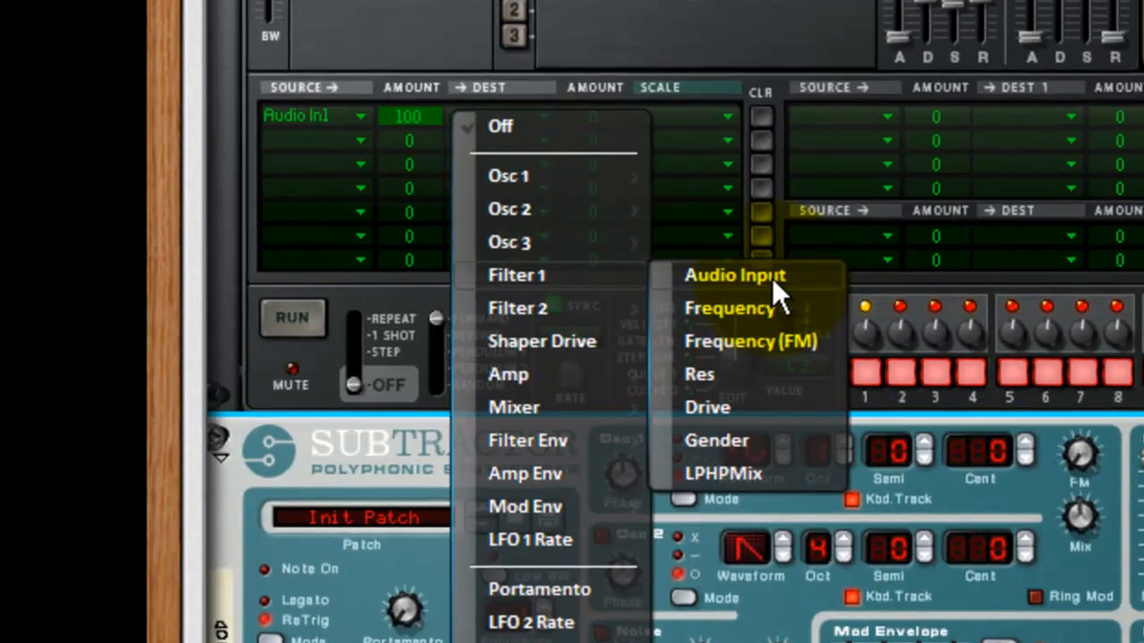
{"action": "left_click", "coordinate": [498, 397]}
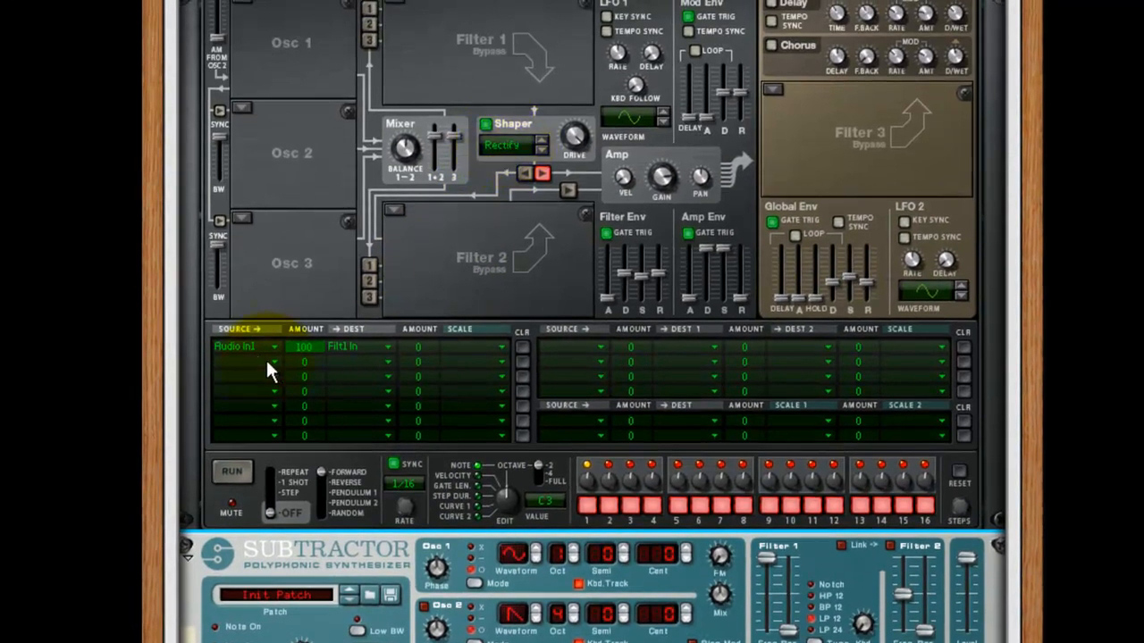
Step: In the second row of Thor's modulation matrix, route Shaper to CV Output 1 with an amount of 100
{"action": "left_click", "coordinate": [273, 362]}
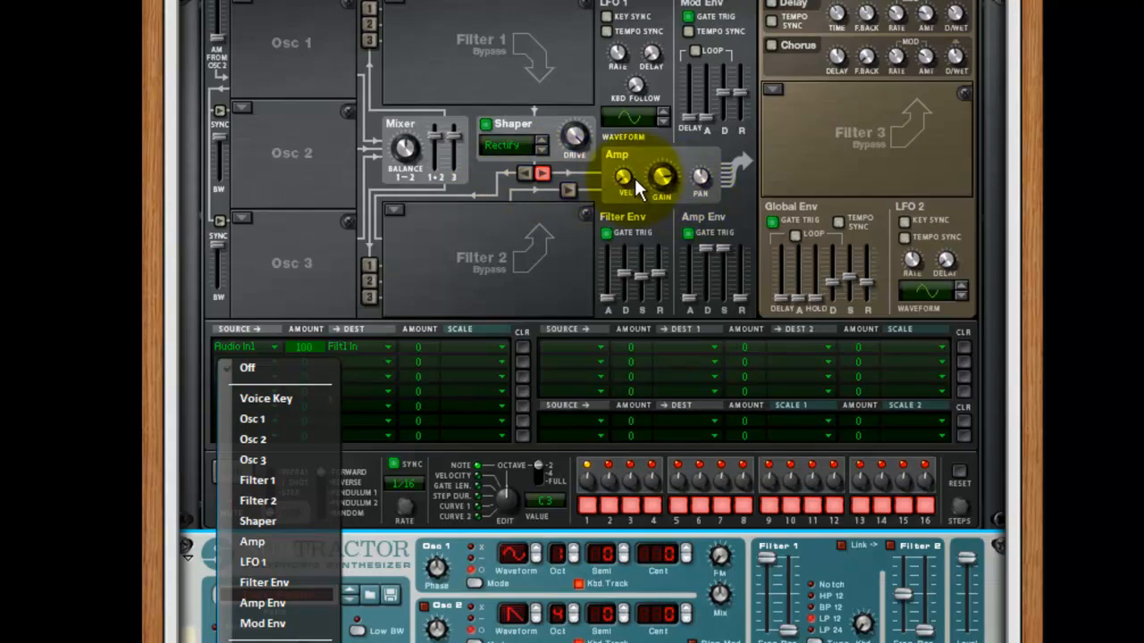
{"action": "left_click", "coordinate": [258, 522]}
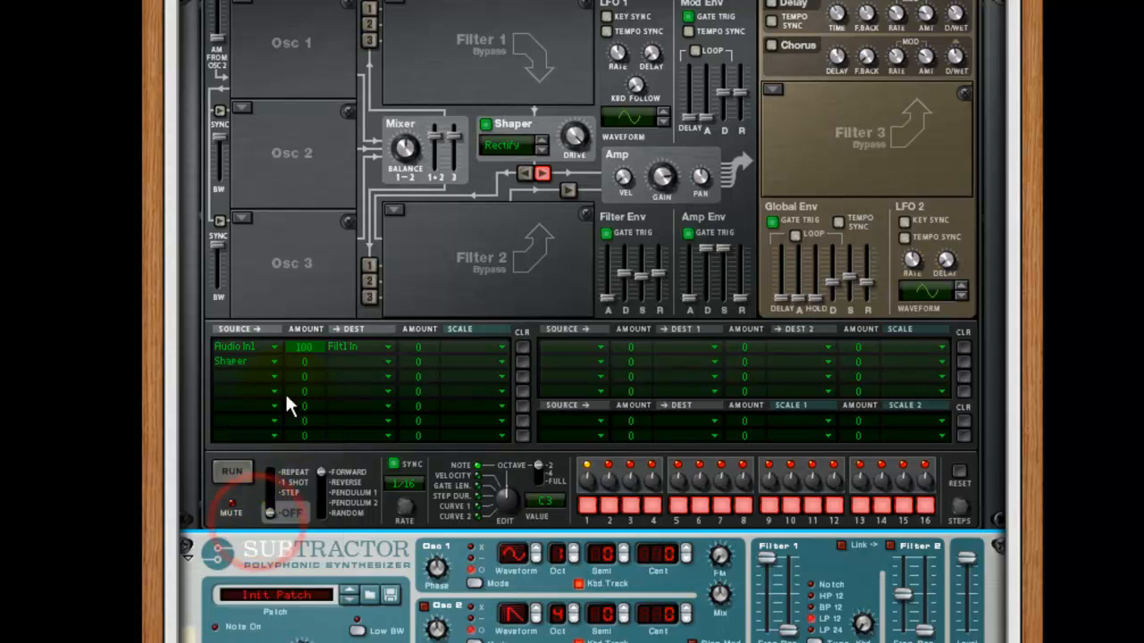
{"action": "left_click_drag", "start_coordinate": [319, 218], "coordinate": [319, 178]}
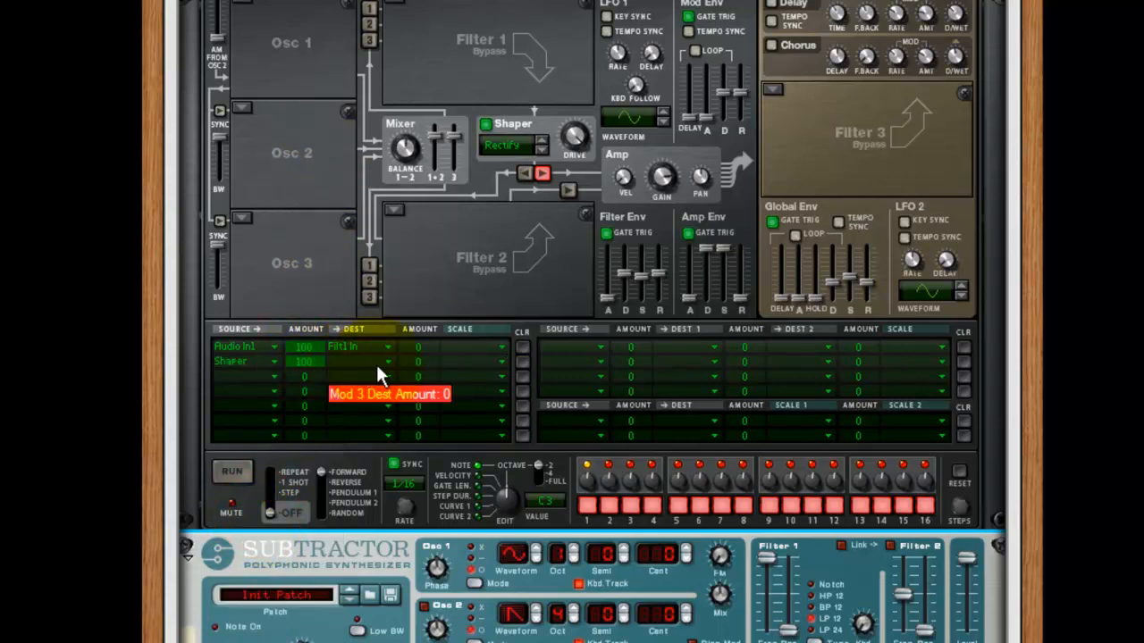
{"action": "left_click", "coordinate": [379, 360]}
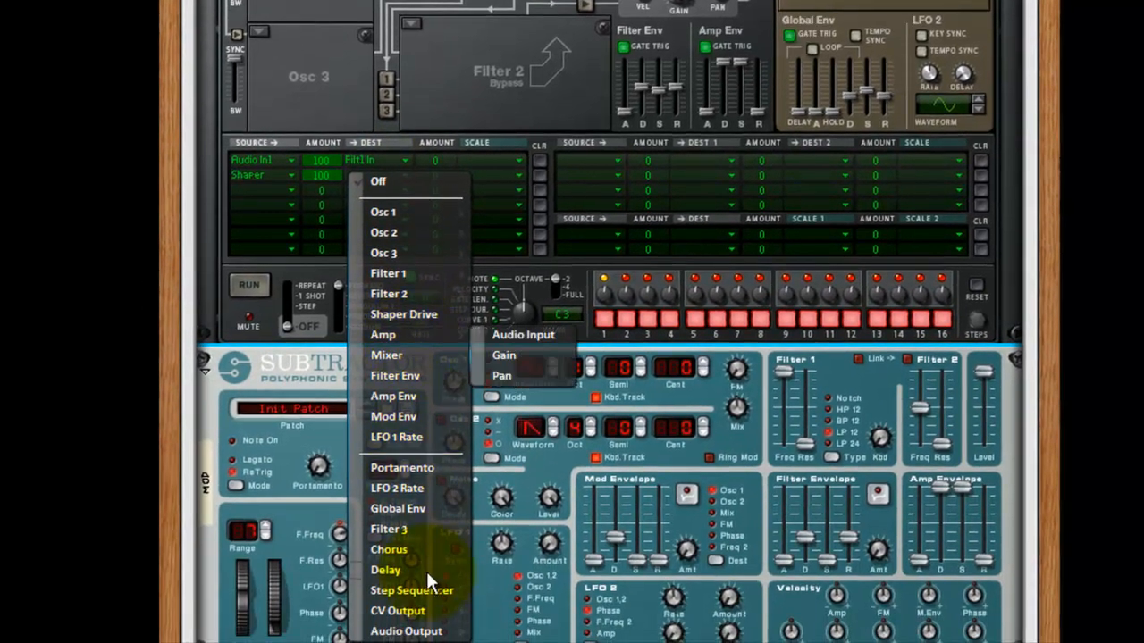
{"action": "mouse_move", "coordinate": [425, 611]}
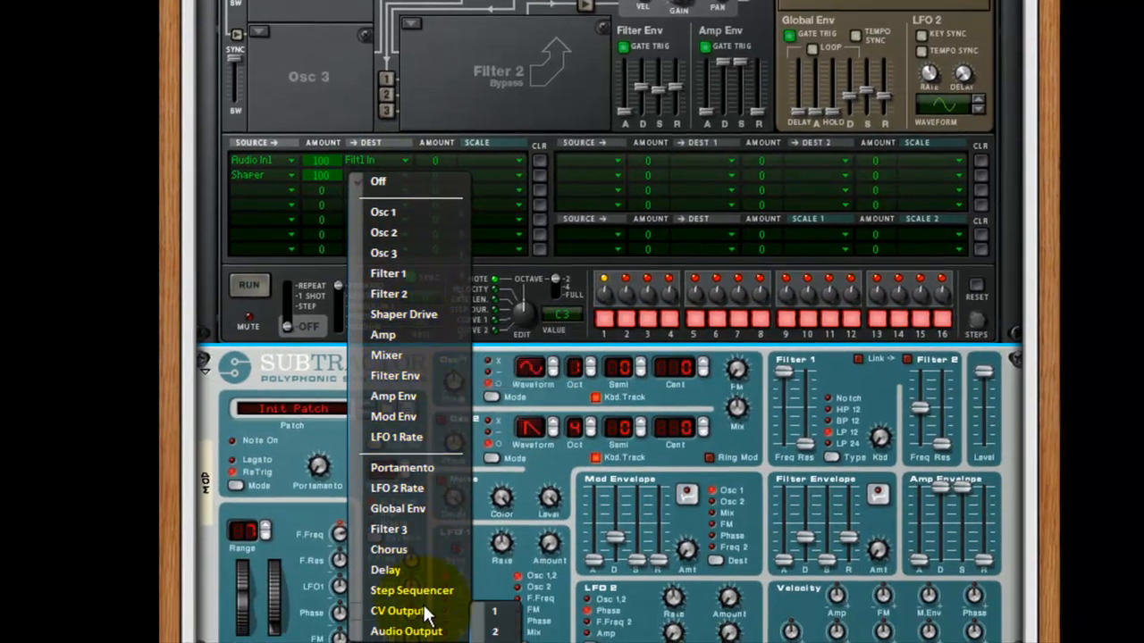
{"action": "left_click", "coordinate": [506, 613]}
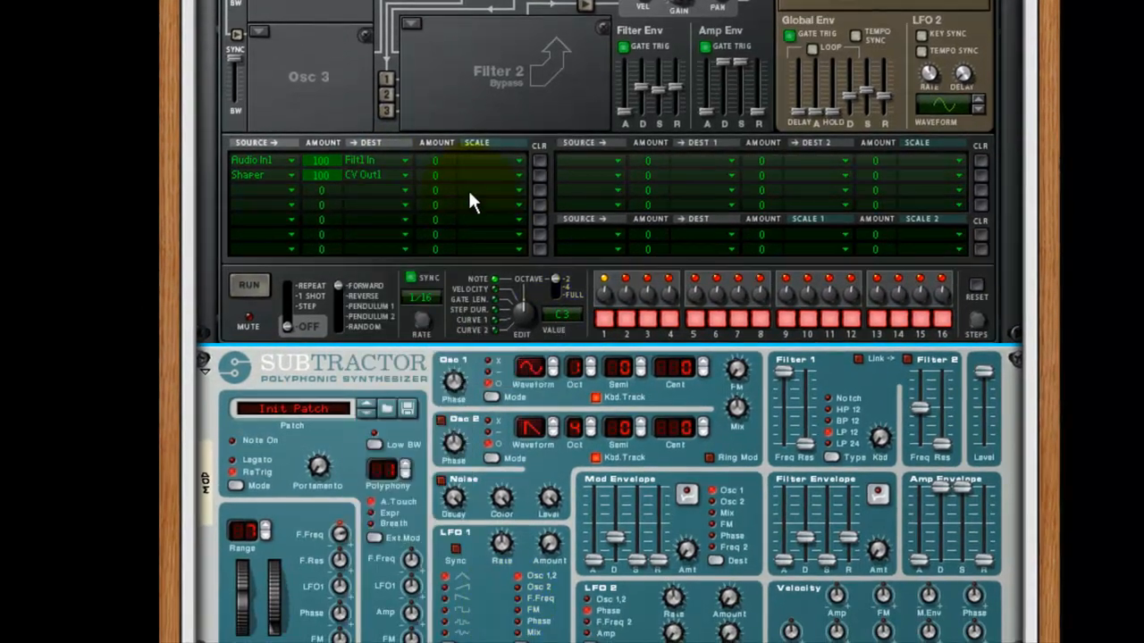
Step: Set Osc 1 of the MOD SubTractor to octave 2
{"action": "scroll", "coordinate": [484, 195], "scroll_direction": "down", "scroll_amount": 5}
{"action": "mouse_move", "coordinate": [504, 147]}
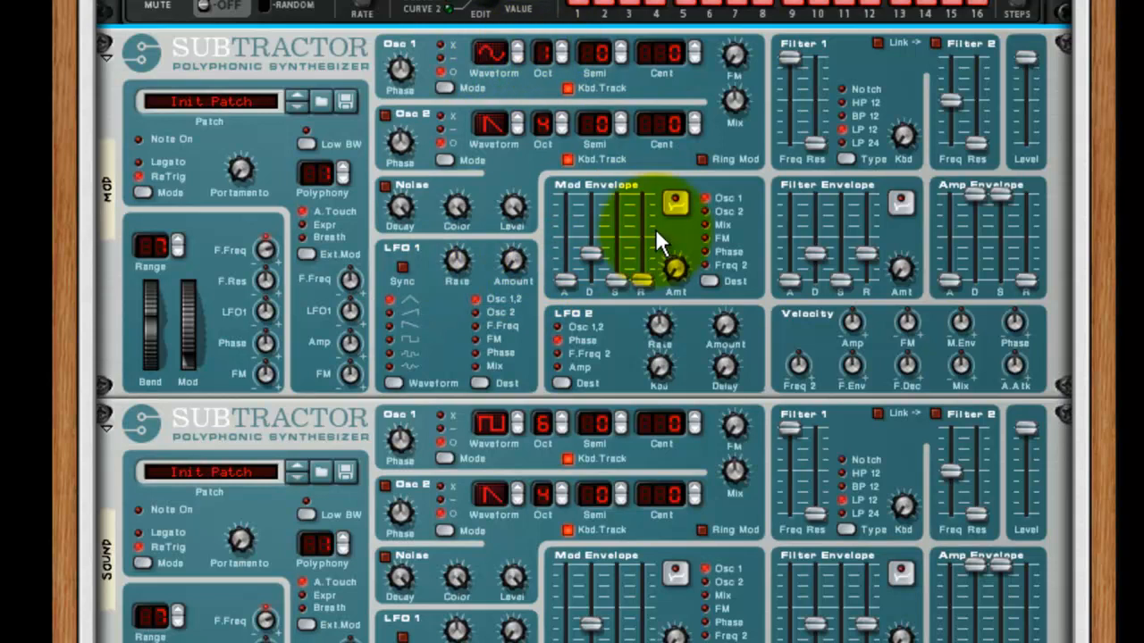
{"action": "scroll", "coordinate": [654, 233], "scroll_direction": "up", "scroll_amount": 1}
{"action": "left_click", "coordinate": [562, 127]}
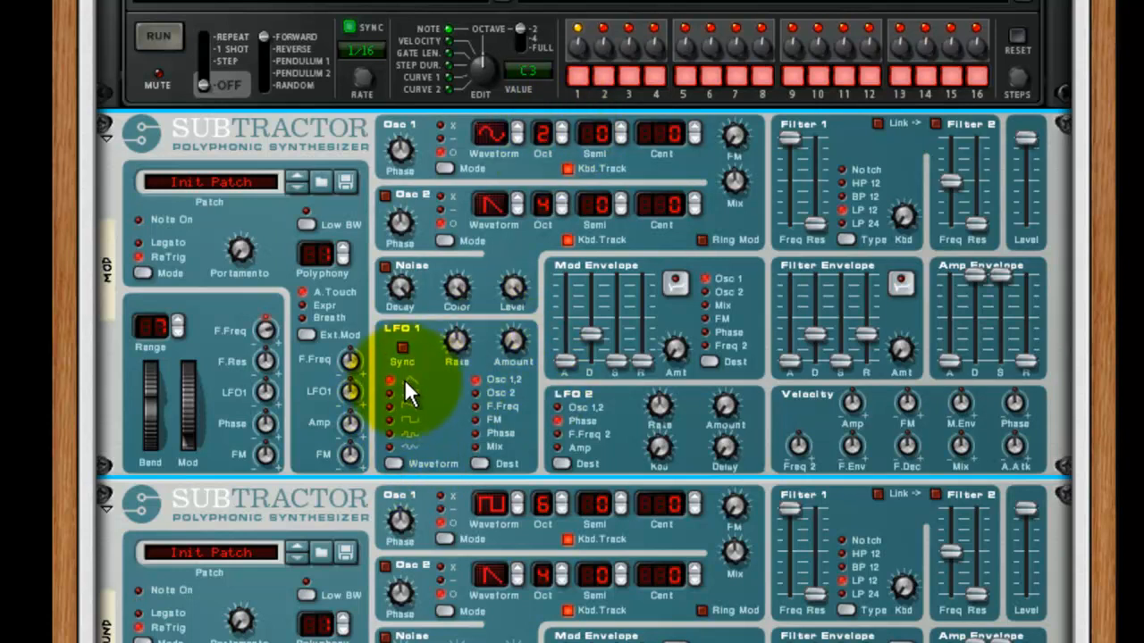
Step: Raise Osc 1 of the MOD SubTractor to octave 7
{"action": "left_click", "coordinate": [562, 128]}
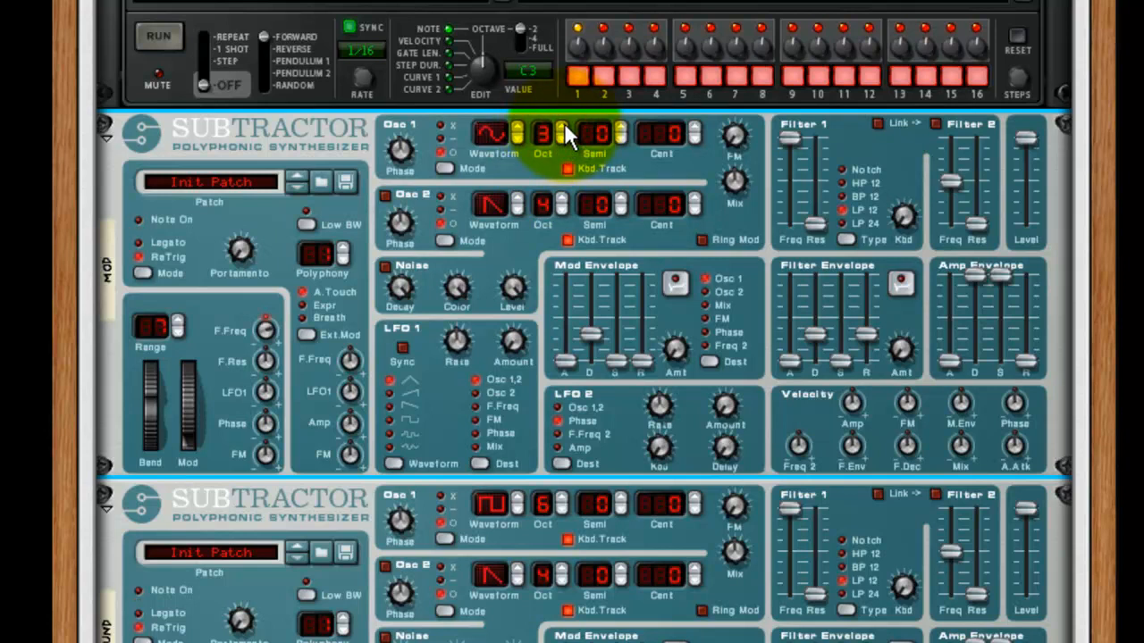
{"action": "left_click", "coordinate": [562, 128]}
{"action": "left_click", "coordinate": [562, 127]}
{"action": "left_click", "coordinate": [564, 126]}
{"action": "left_click", "coordinate": [564, 123]}
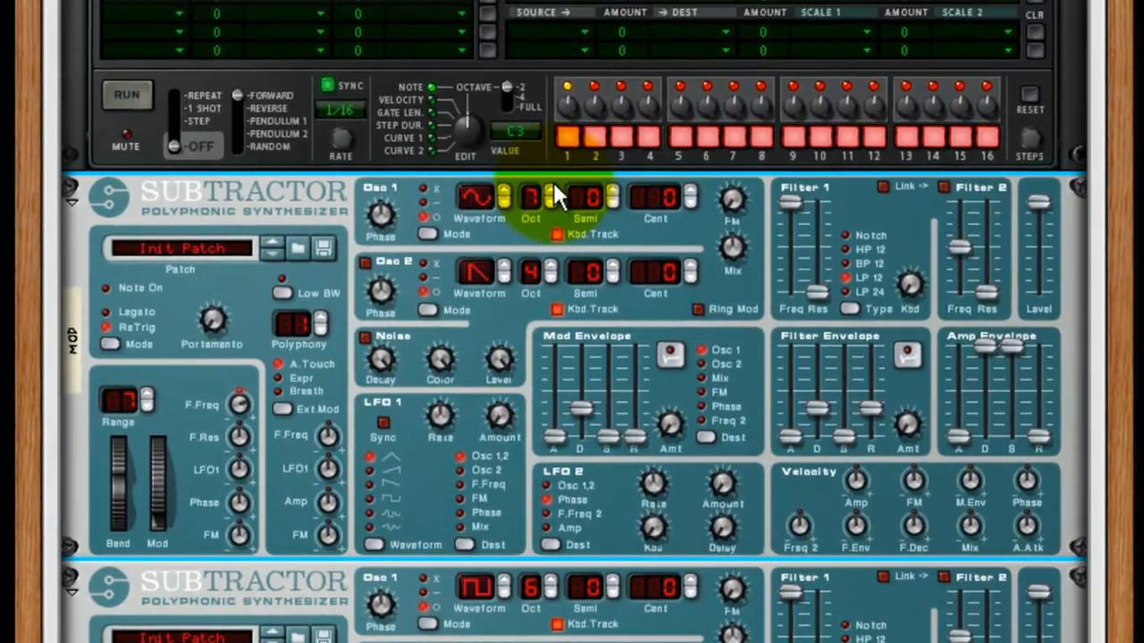
{"action": "scroll", "coordinate": [720, 438], "scroll_direction": "down", "scroll_amount": 2}
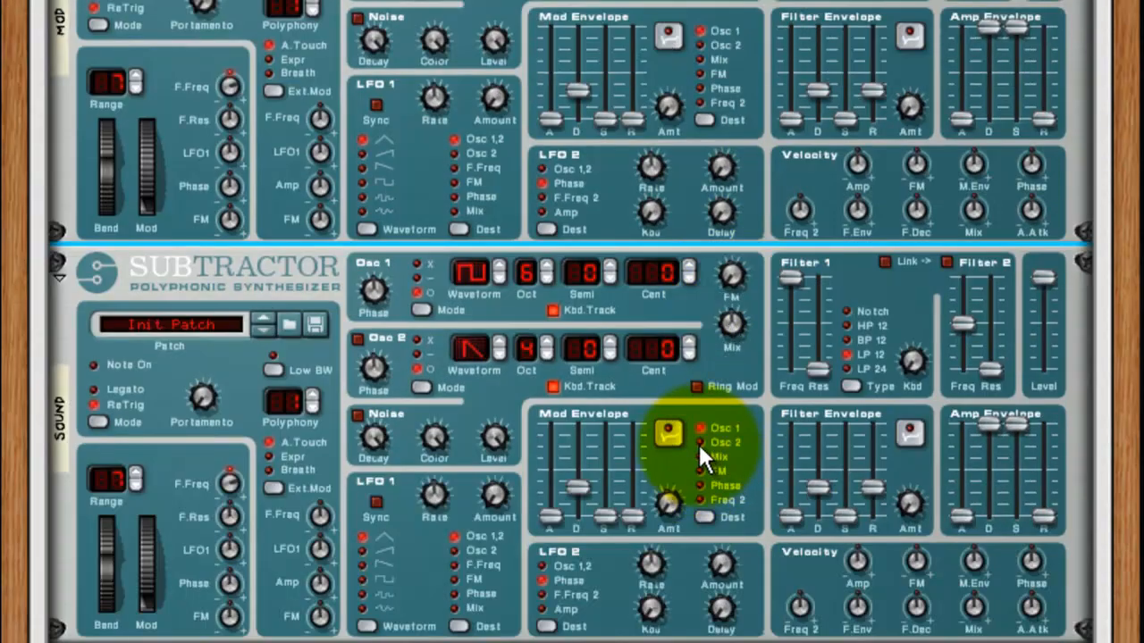
{"action": "scroll", "coordinate": [688, 441], "scroll_direction": "up", "scroll_amount": 2}
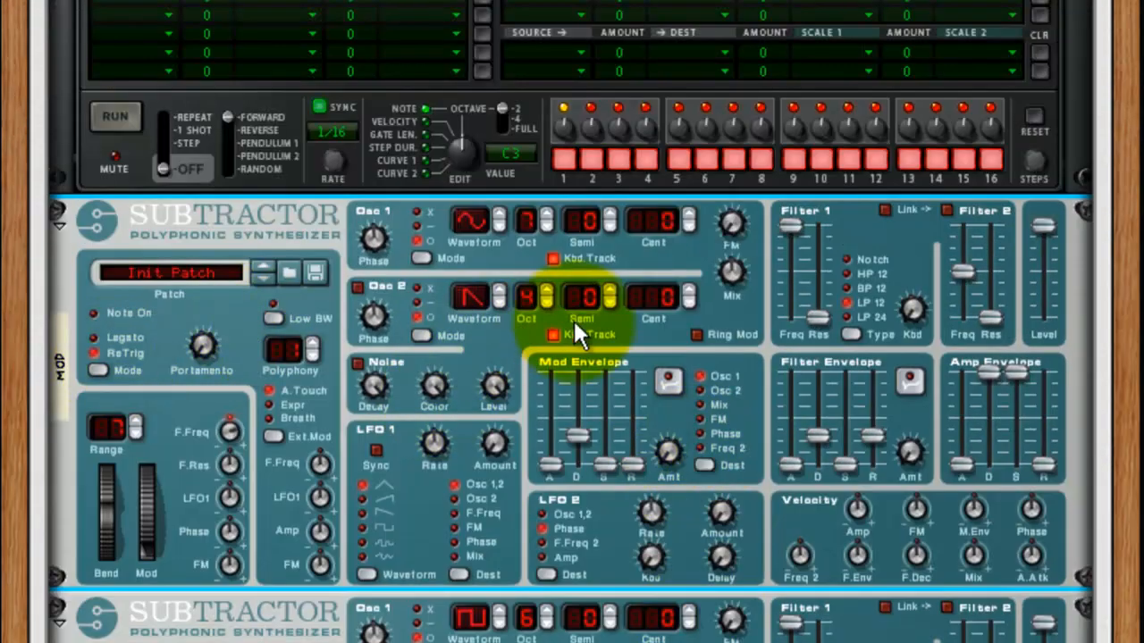
Step: Create a new SubTractor Analog Synthesizer below the Combinator and set its Osc 1 waveform to sine
{"action": "scroll", "coordinate": [556, 378], "scroll_direction": "down", "scroll_amount": 1}
{"action": "scroll", "coordinate": [556, 378], "scroll_direction": "down", "scroll_amount": 1}
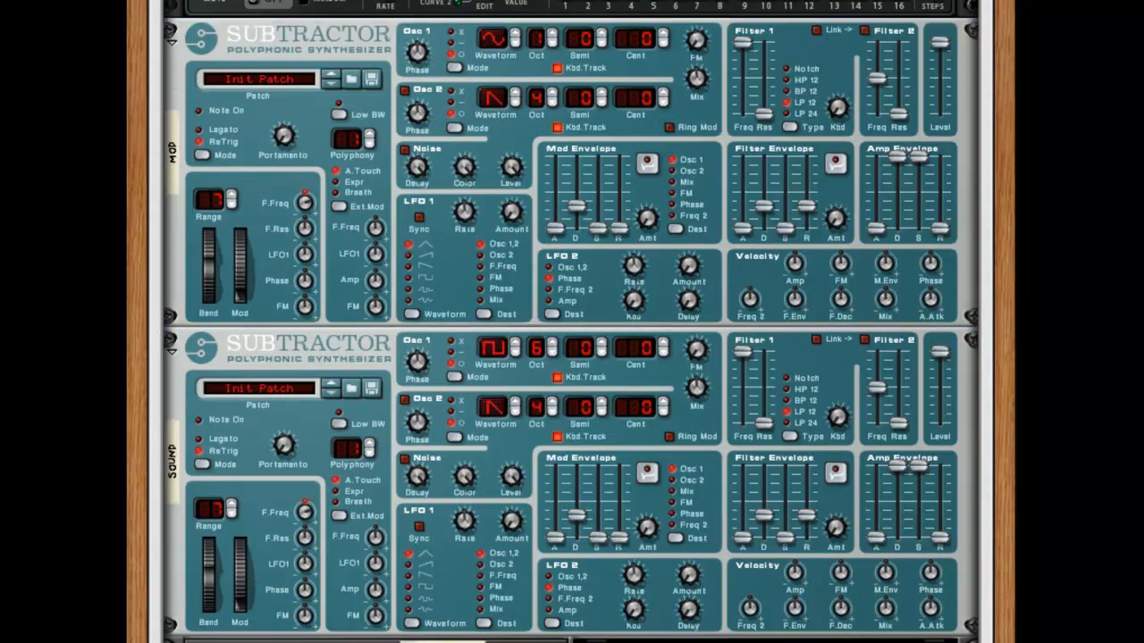
{"action": "right_click", "coordinate": [593, 641]}
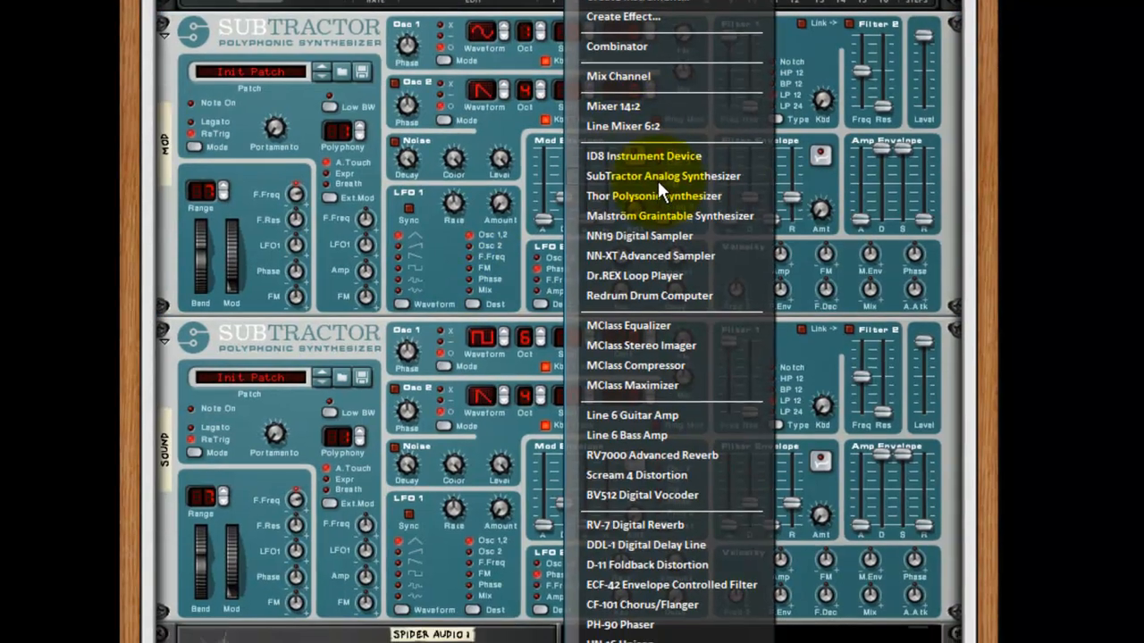
{"action": "left_click", "coordinate": [667, 184]}
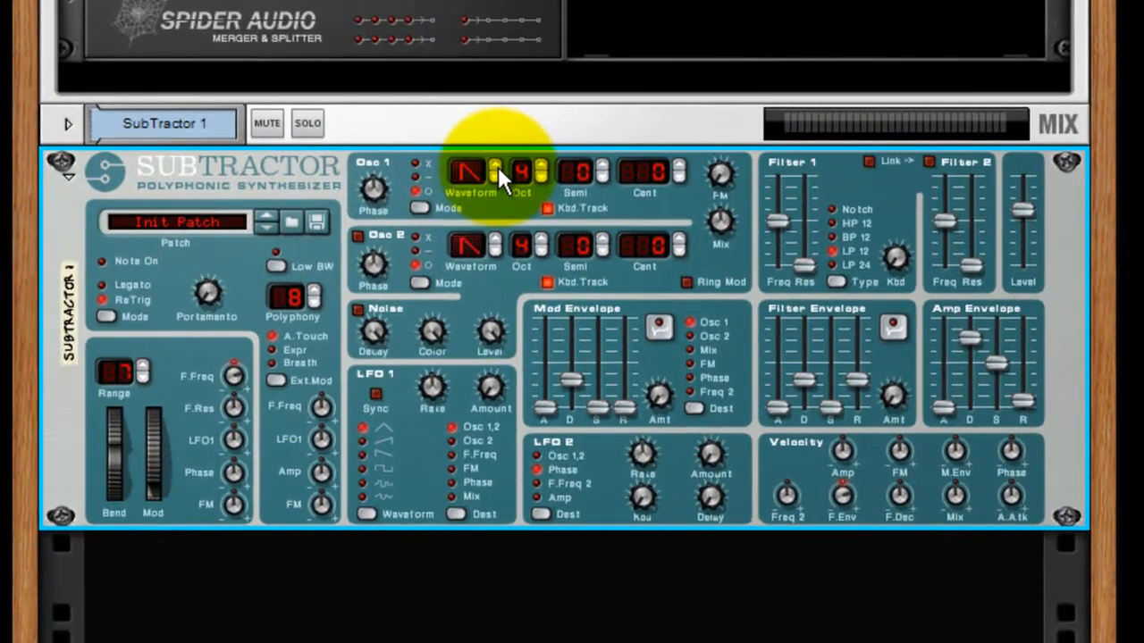
{"action": "left_click", "coordinate": [496, 164]}
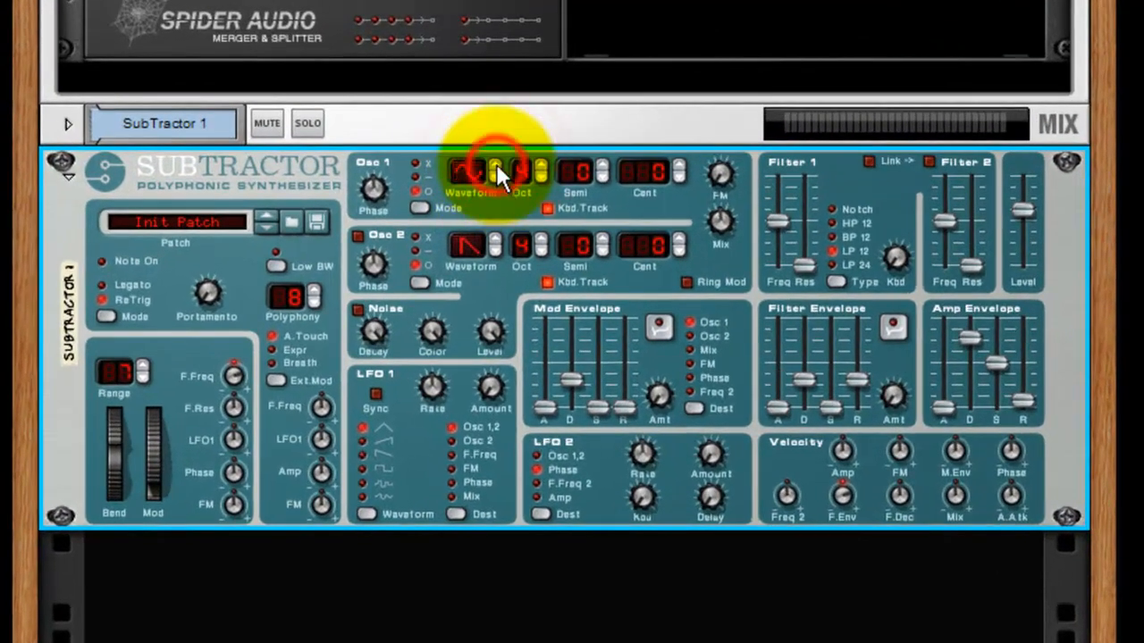
Step: Enable Osc 2 of the new SubTractor with a square waveform at octave 6
{"action": "left_click", "coordinate": [494, 239]}
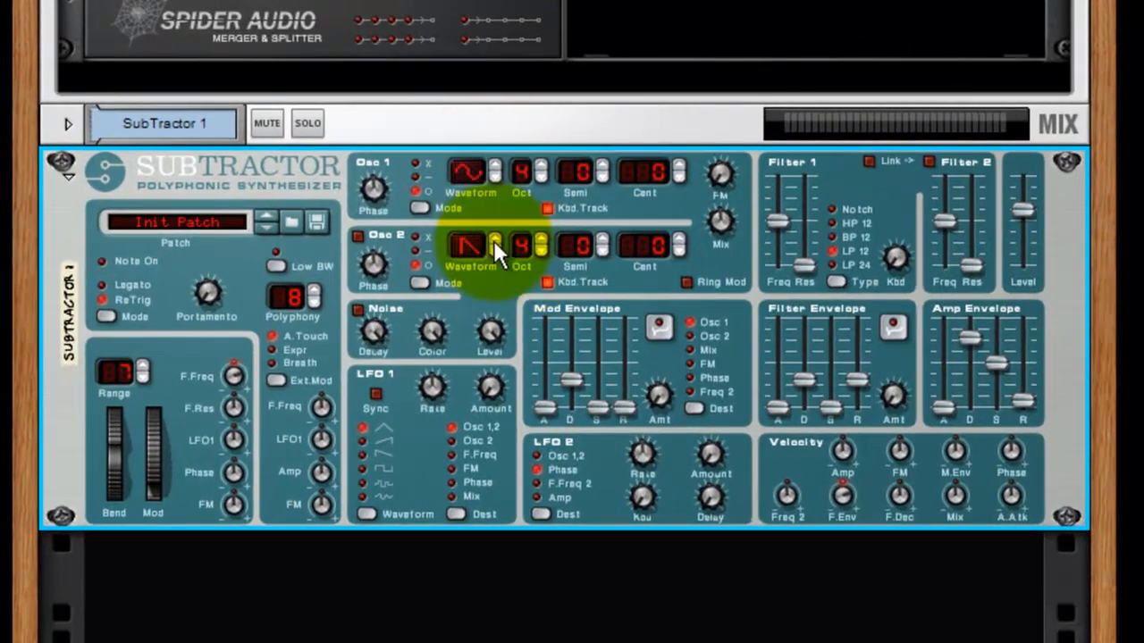
{"action": "left_click", "coordinate": [358, 236]}
{"action": "left_click", "coordinate": [541, 239]}
{"action": "left_click", "coordinate": [542, 238]}
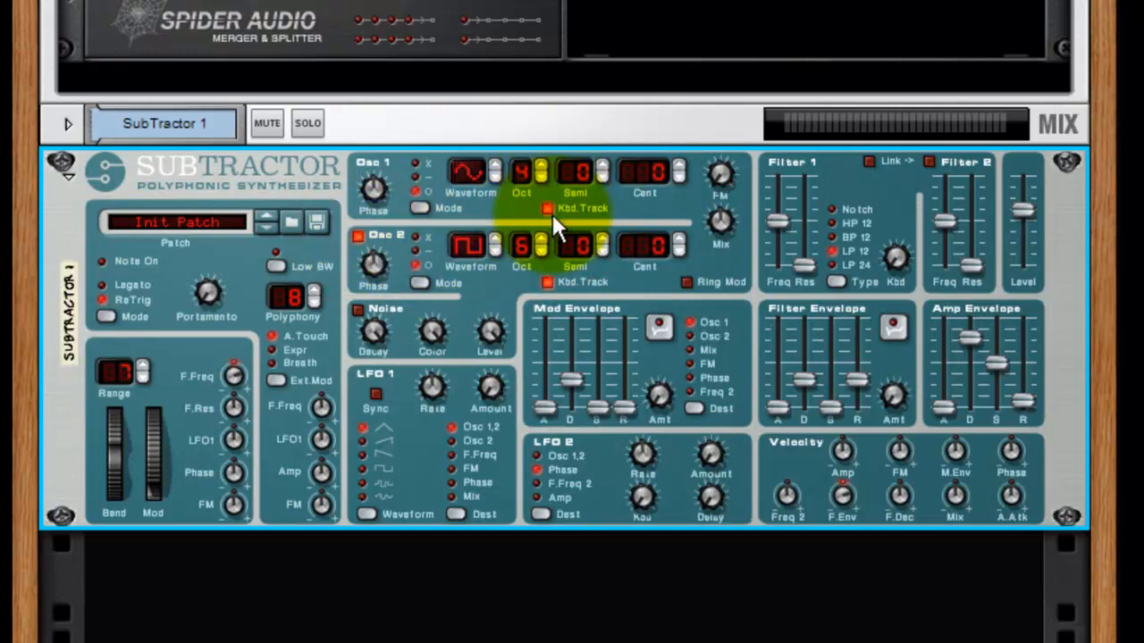
Step: Set Osc 1 of SubTractor 1 to octave 1, turn Mix fully up and enable Ring Mod
{"action": "left_click", "coordinate": [541, 178]}
{"action": "left_click", "coordinate": [540, 180]}
{"action": "left_click", "coordinate": [541, 183]}
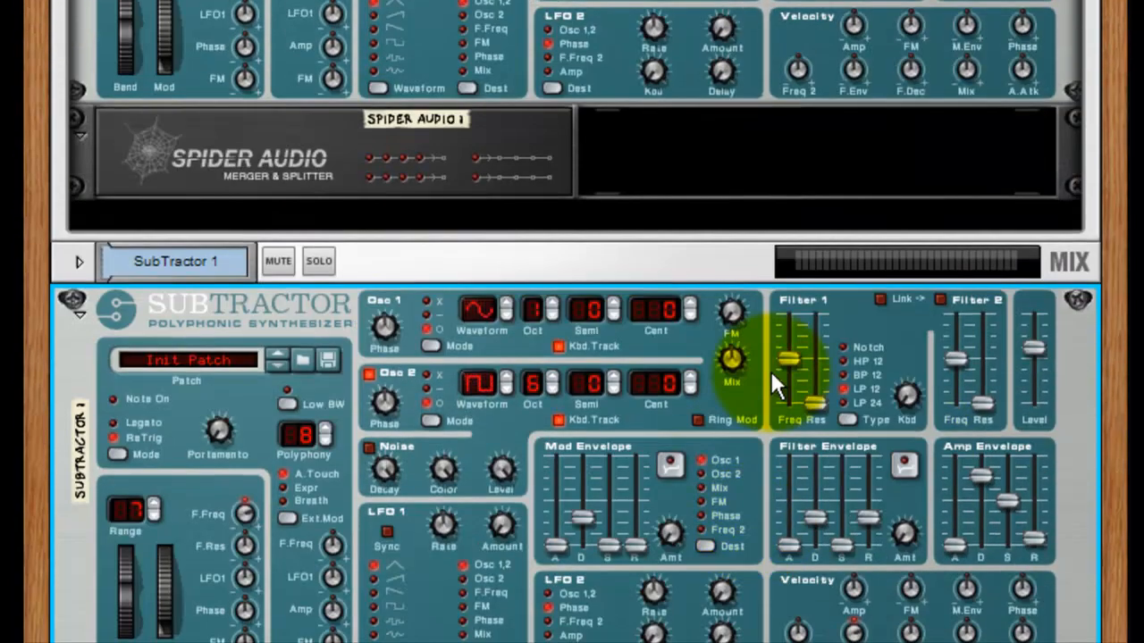
{"action": "left_click_drag", "start_coordinate": [737, 368], "coordinate": [730, 18]}
Step: Open SubTractor 1's Filter 1 frequency fully, raise its Level to slightly below maximum, and set the amp envelope's sustain and decay to maximum
{"action": "left_click_drag", "start_coordinate": [794, 357], "coordinate": [819, 286]}
{"action": "left_click_drag", "start_coordinate": [1034, 348], "coordinate": [1020, 272]}
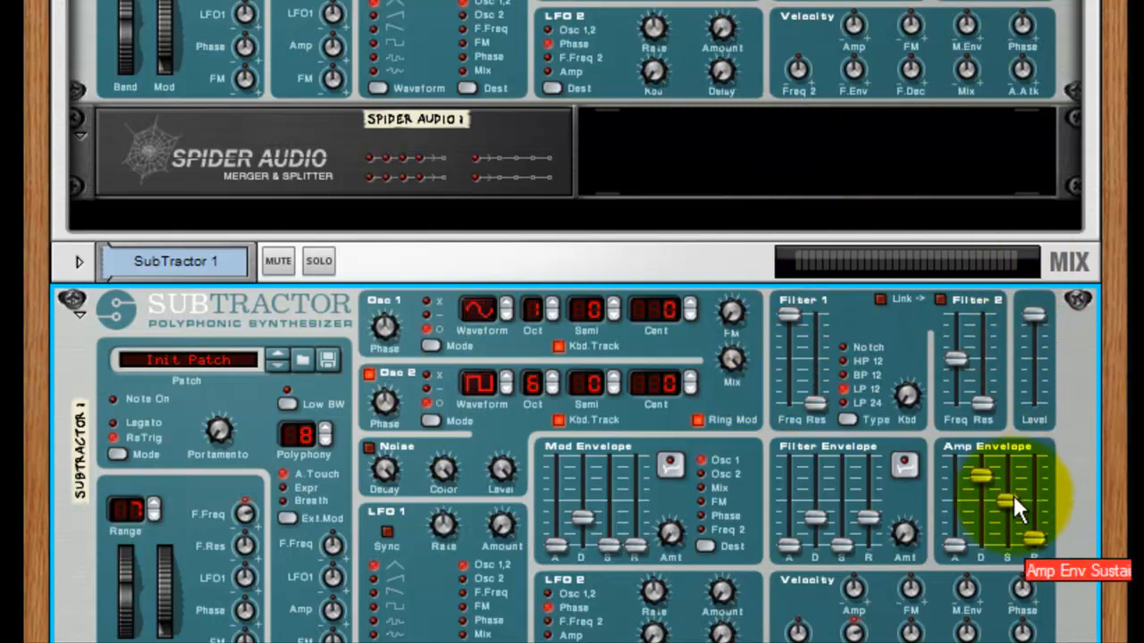
{"action": "left_click_drag", "start_coordinate": [1009, 502], "coordinate": [1007, 461]}
{"action": "left_click_drag", "start_coordinate": [1034, 315], "coordinate": [1034, 335]}
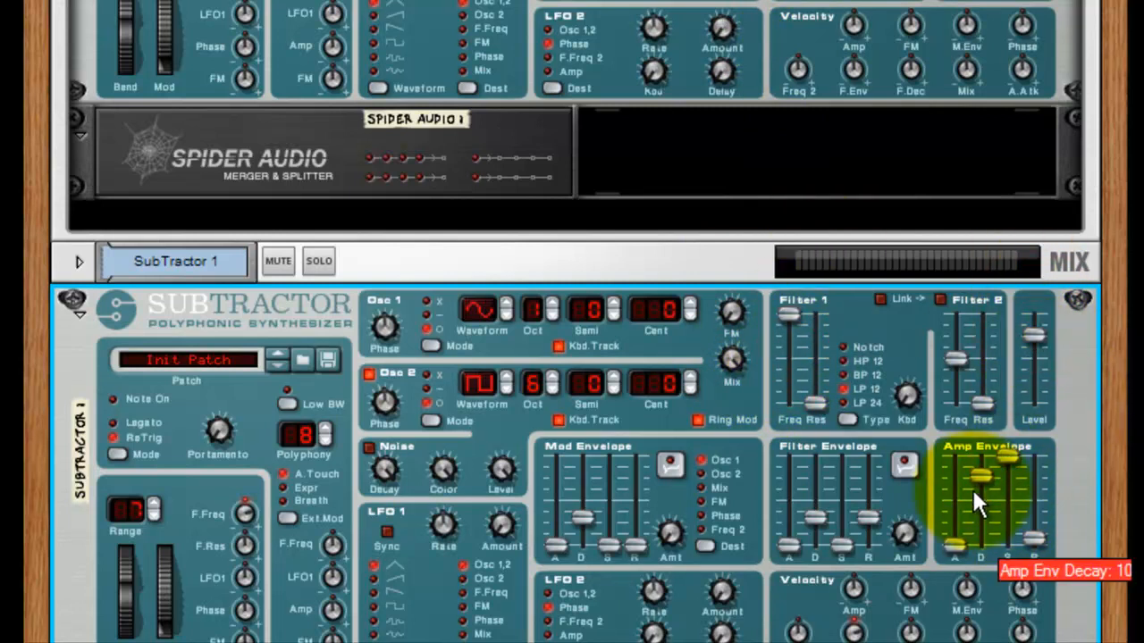
{"action": "left_click_drag", "start_coordinate": [975, 491], "coordinate": [981, 448]}
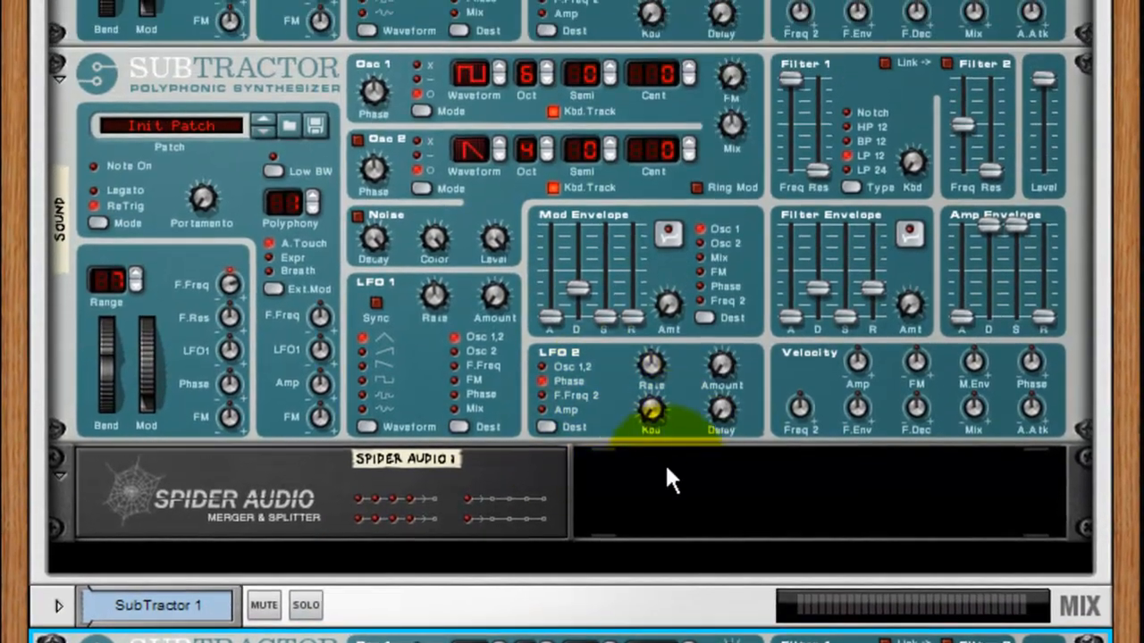
Step: Review Thor's shaper and modulation matrix routings alongside the MOD SubTractor's oscillator settings
{"action": "left_click", "coordinate": [704, 163]}
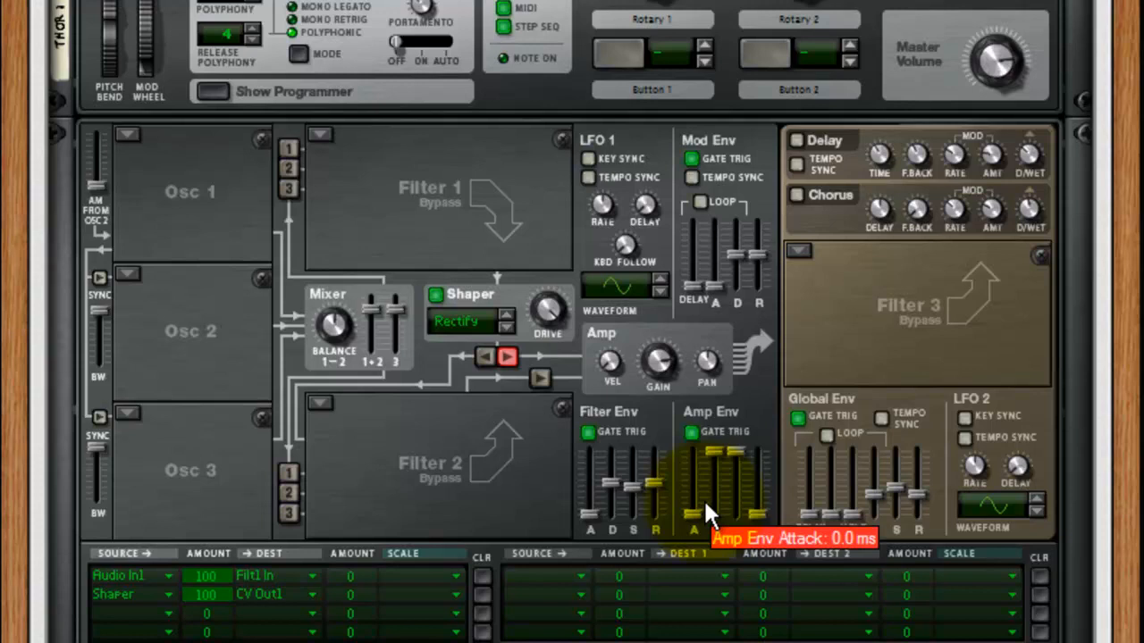
{"action": "scroll", "coordinate": [268, 492], "scroll_direction": "down", "scroll_amount": 3}
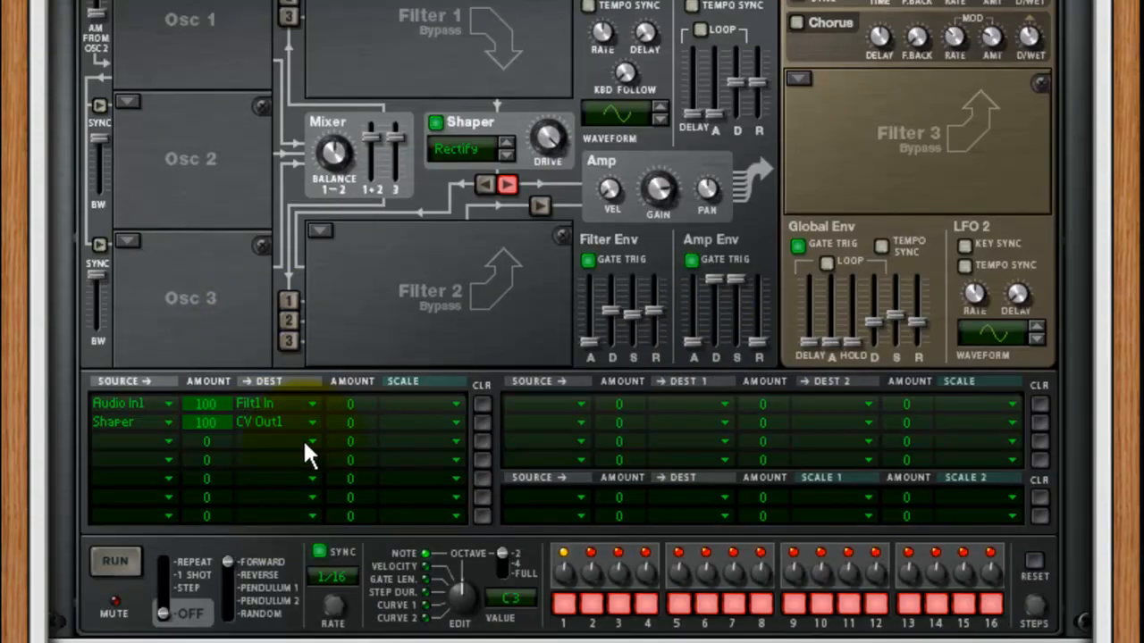
{"action": "scroll", "coordinate": [313, 447], "scroll_direction": "down", "scroll_amount": 6}
{"action": "left_click", "coordinate": [255, 329]}
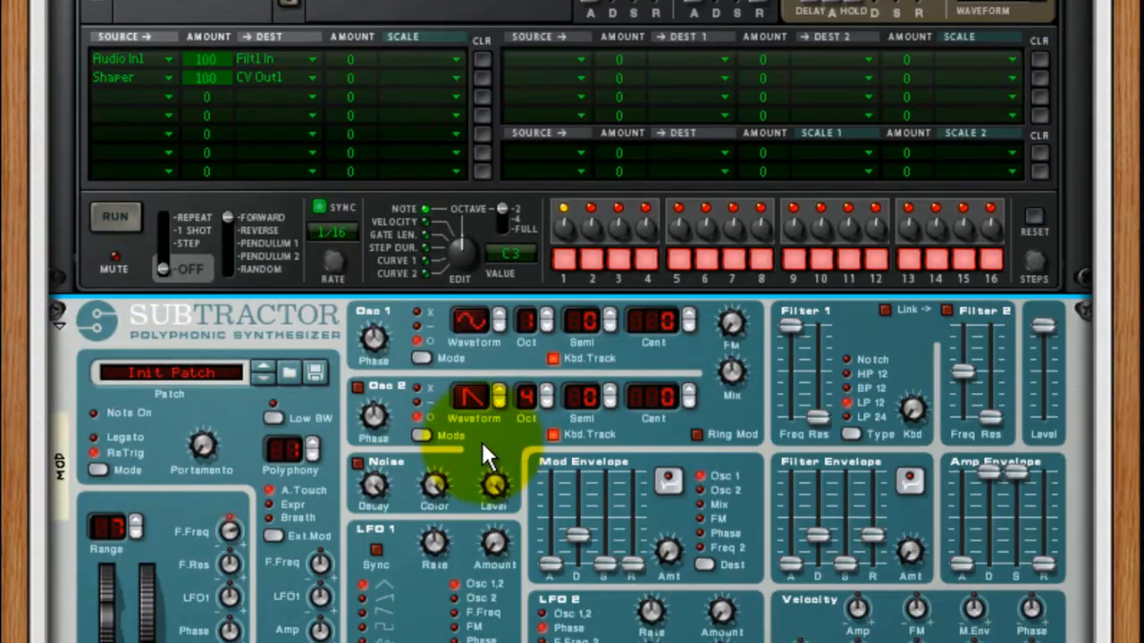
{"action": "scroll", "coordinate": [728, 411], "scroll_direction": "up", "scroll_amount": 2}
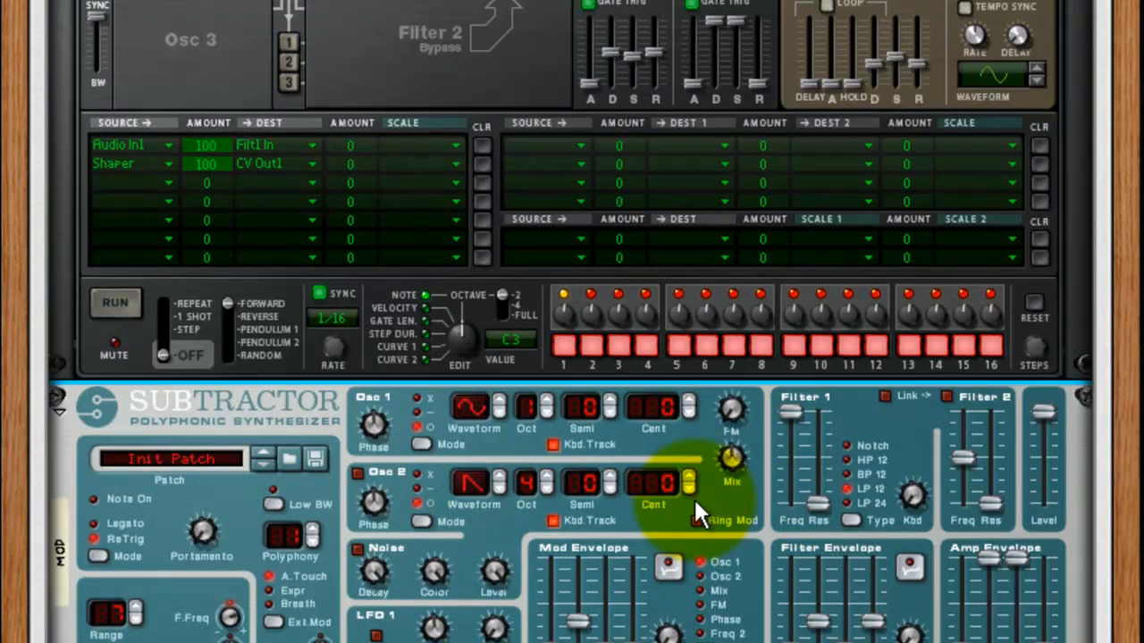
{"action": "scroll", "coordinate": [693, 497], "scroll_direction": "up", "scroll_amount": 4}
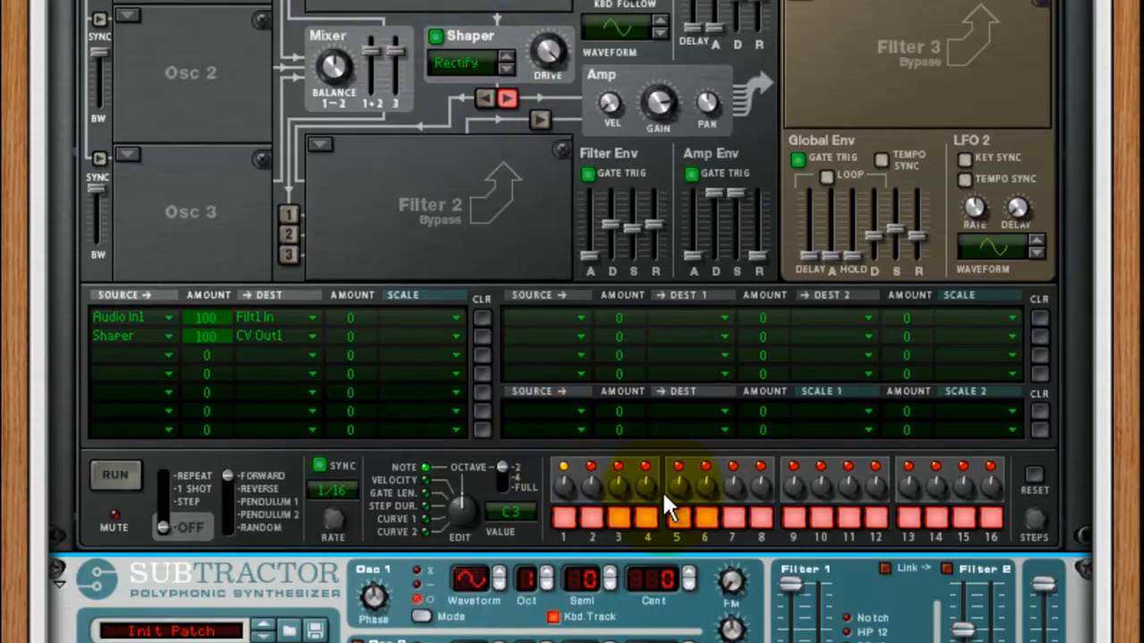
{"action": "scroll", "coordinate": [188, 444], "scroll_direction": "down", "scroll_amount": 6}
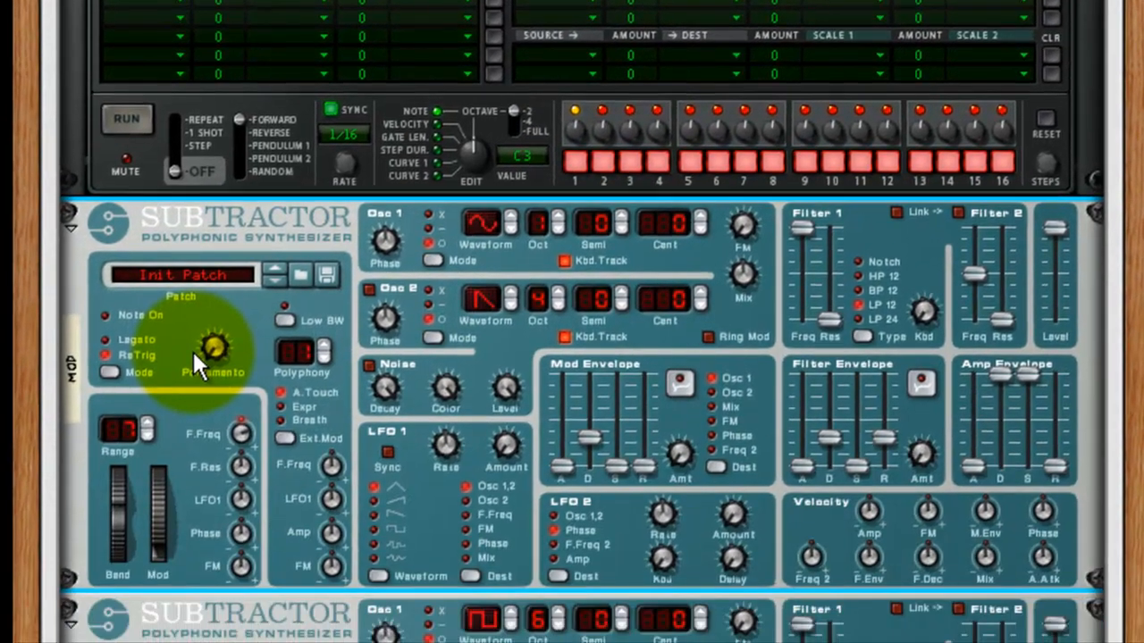
{"action": "scroll", "coordinate": [343, 339], "scroll_direction": "up", "scroll_amount": 6}
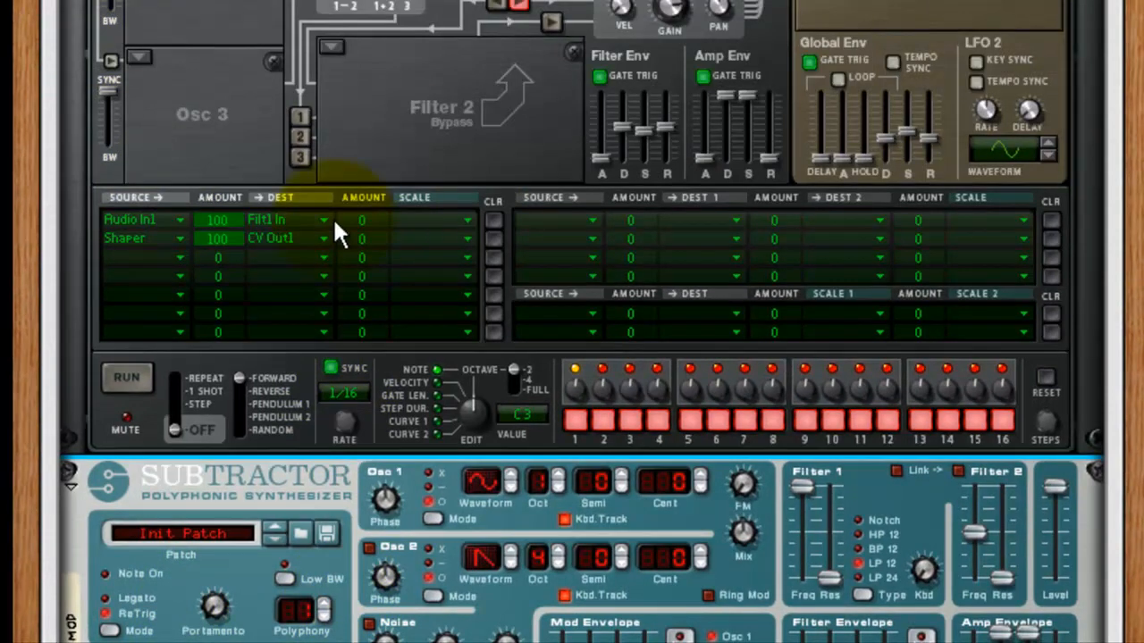
Step: Load Analog oscillators into Thor's Osc 1 and Osc 2 slots
{"action": "scroll", "coordinate": [572, 322], "scroll_direction": "up", "scroll_amount": 10}
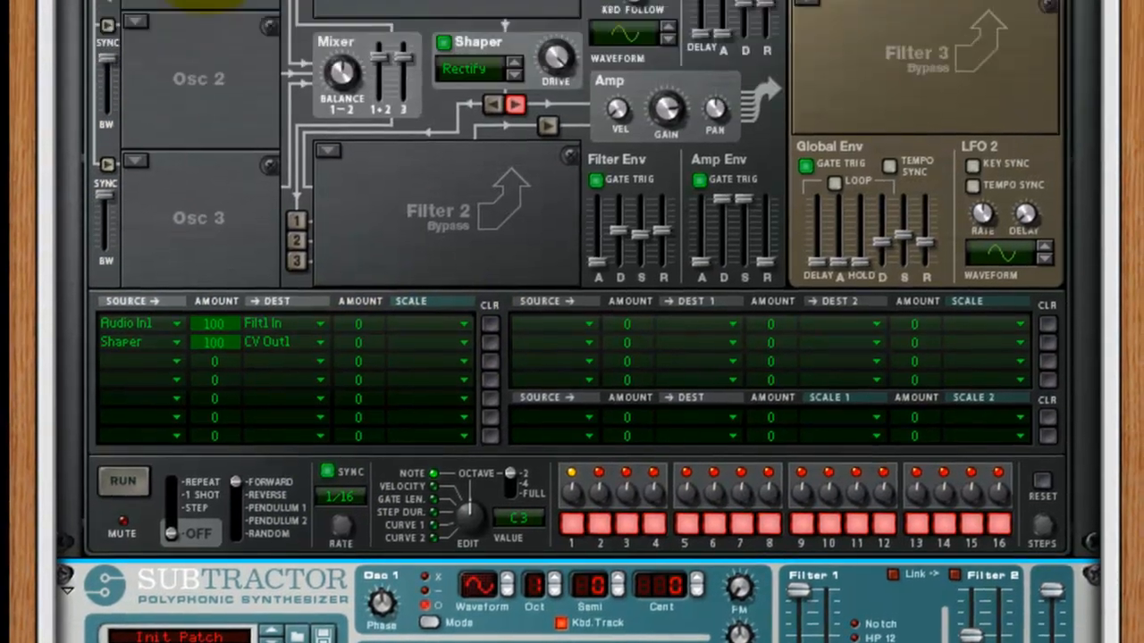
{"action": "left_click", "coordinate": [125, 247]}
{"action": "left_click", "coordinate": [159, 252]}
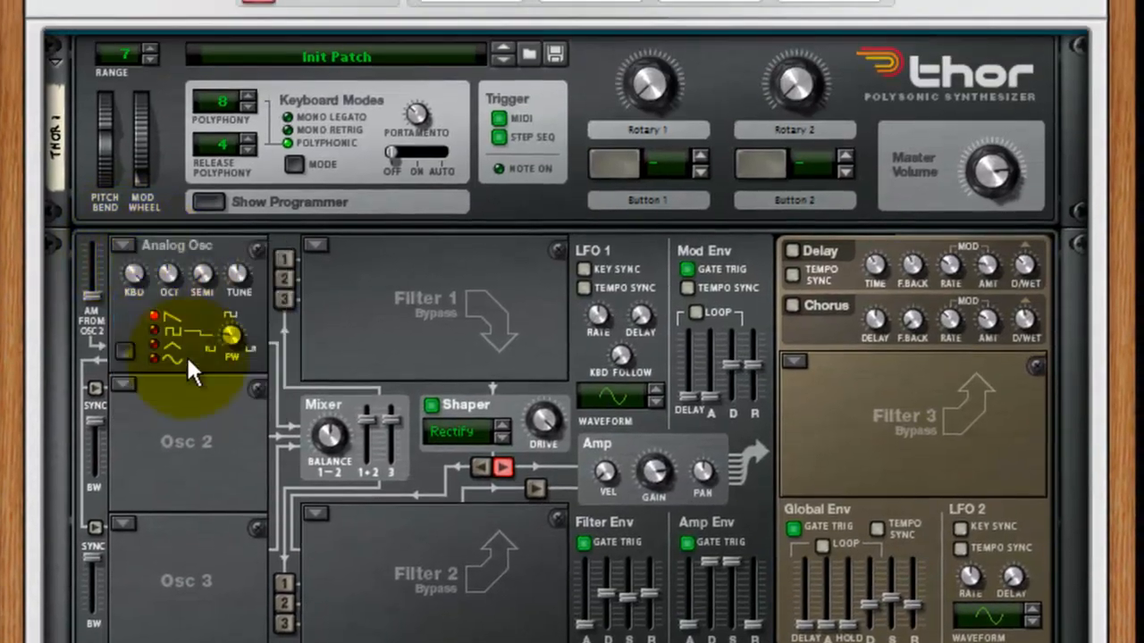
{"action": "left_click", "coordinate": [122, 382]}
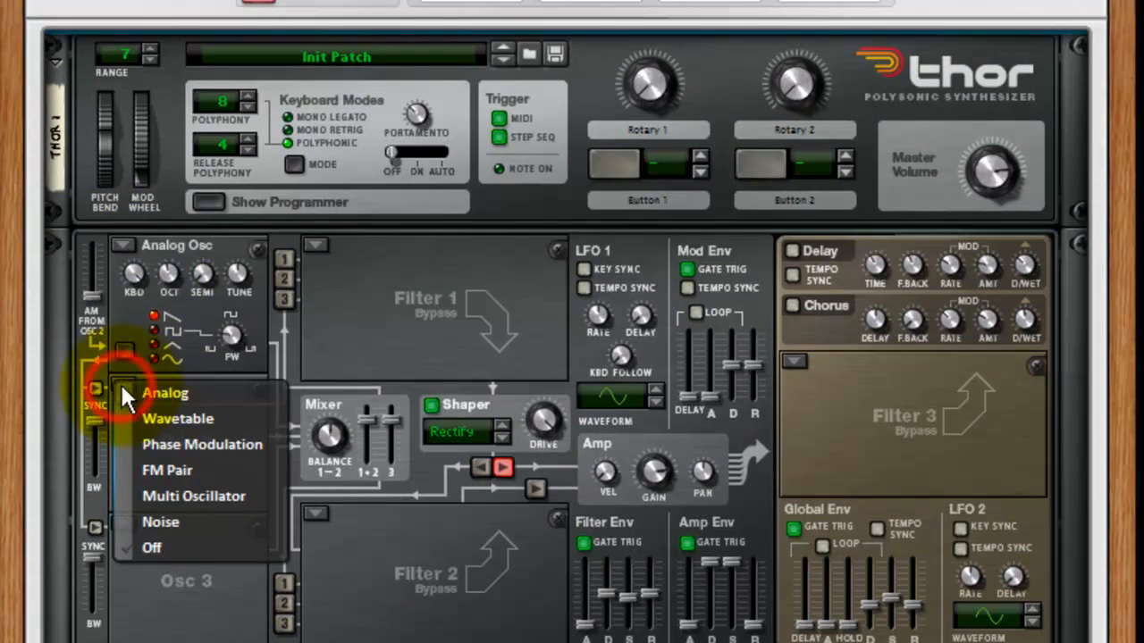
{"action": "left_click", "coordinate": [168, 393]}
Step: Set Thor's Osc 1 to square at octave 7, Osc 2 to sine at octave 1, and AM From Osc 2 to 127
{"action": "left_click", "coordinate": [183, 323]}
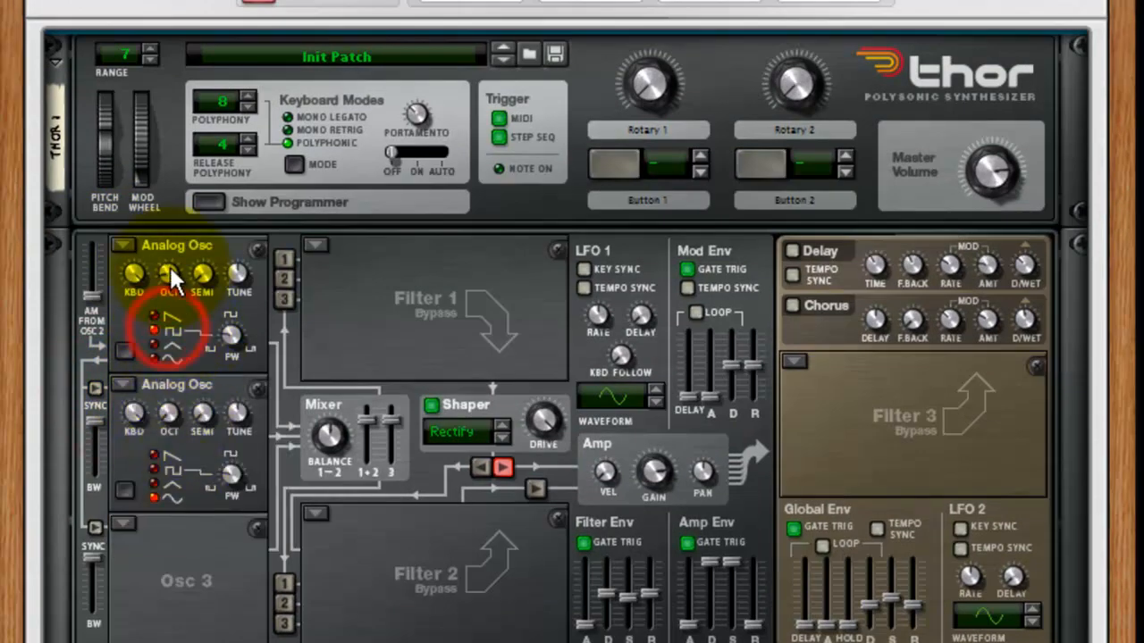
{"action": "left_click", "coordinate": [169, 268]}
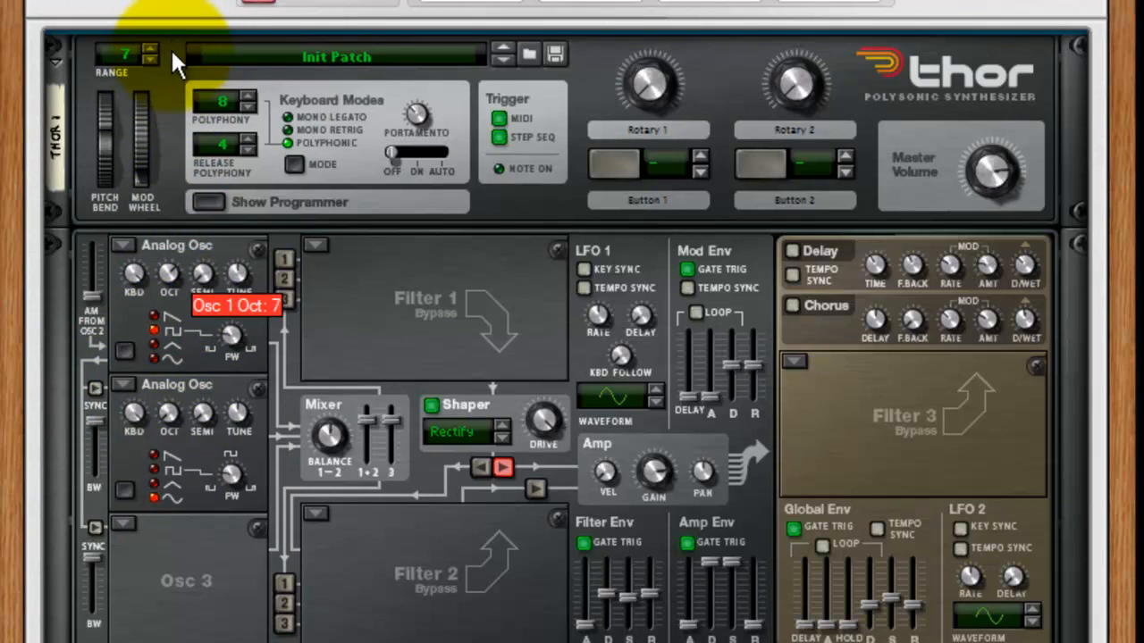
{"action": "left_click", "coordinate": [164, 416]}
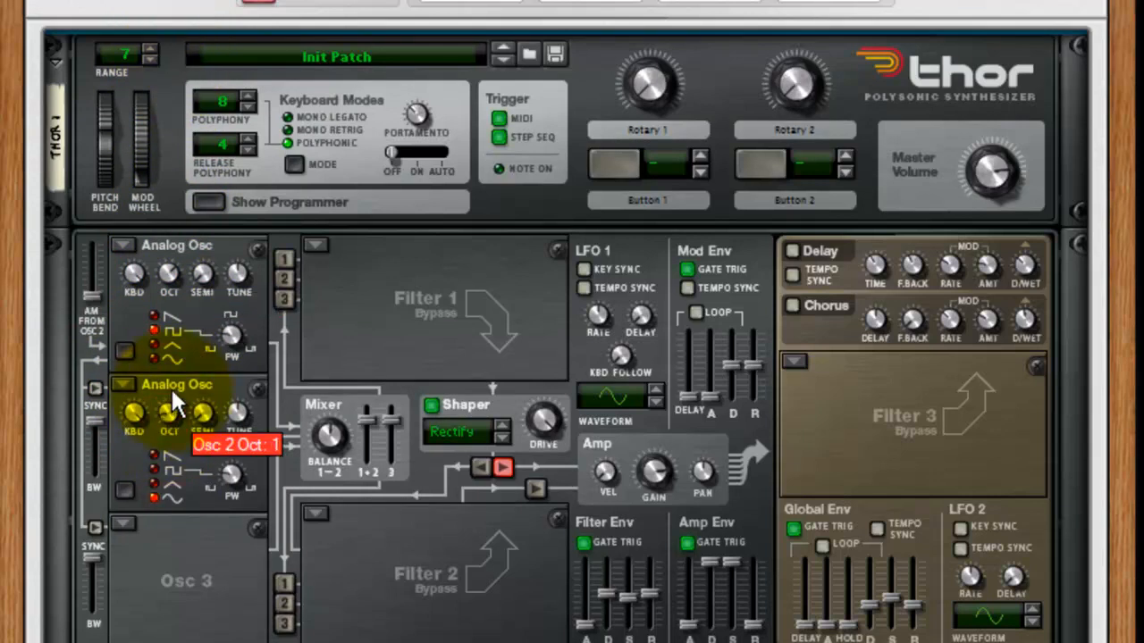
{"action": "left_click_drag", "start_coordinate": [86, 291], "coordinate": [91, 243]}
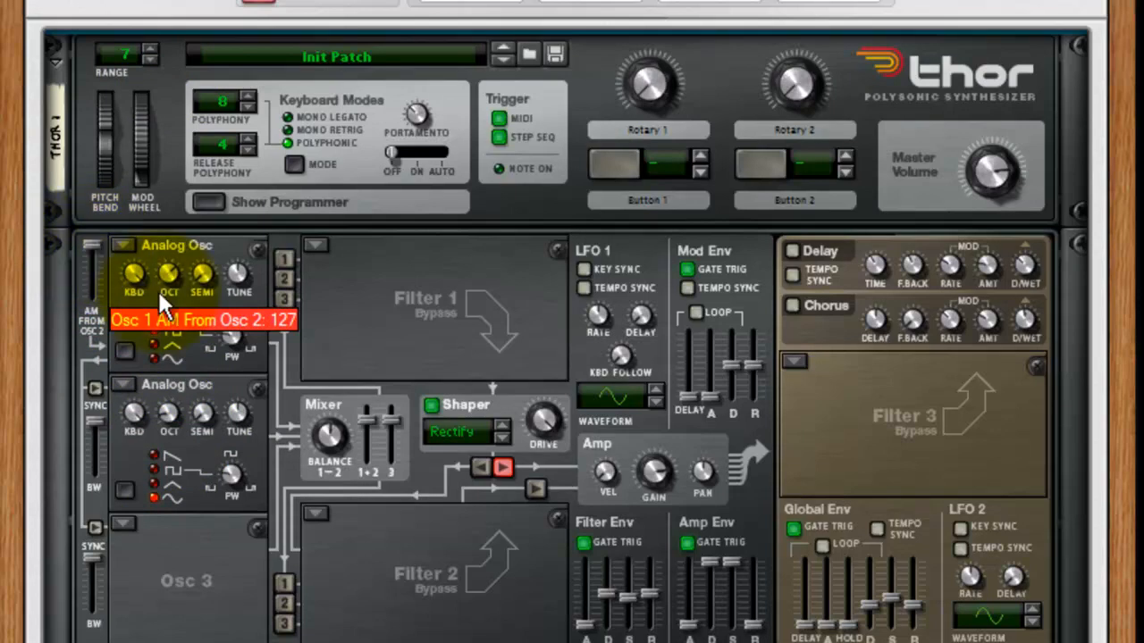
Step: Replace Thor's Osc 1 with a Wavetable oscillator and look through its list of wavetables
{"action": "left_click", "coordinate": [125, 242]}
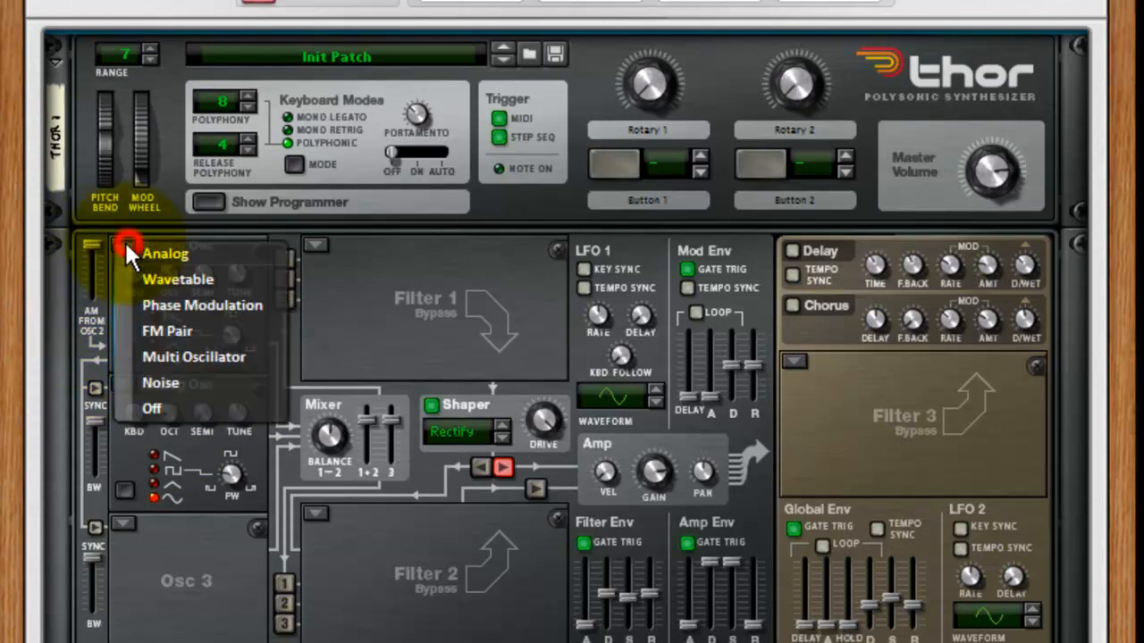
{"action": "left_click", "coordinate": [184, 280]}
{"action": "left_click", "coordinate": [145, 313]}
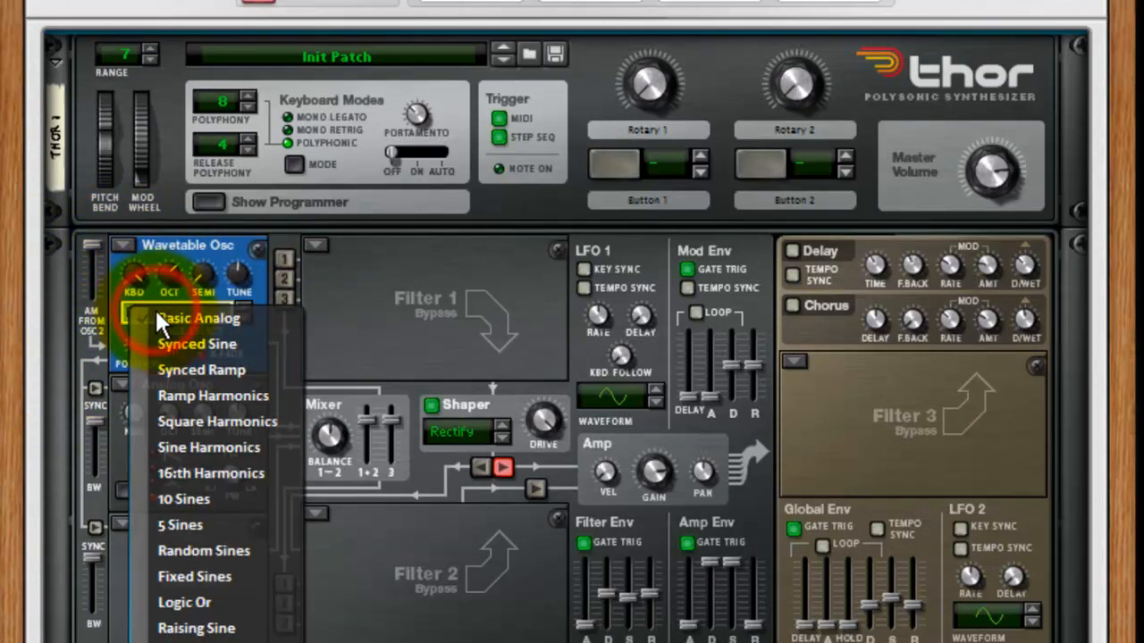
{"action": "left_click", "coordinate": [171, 240]}
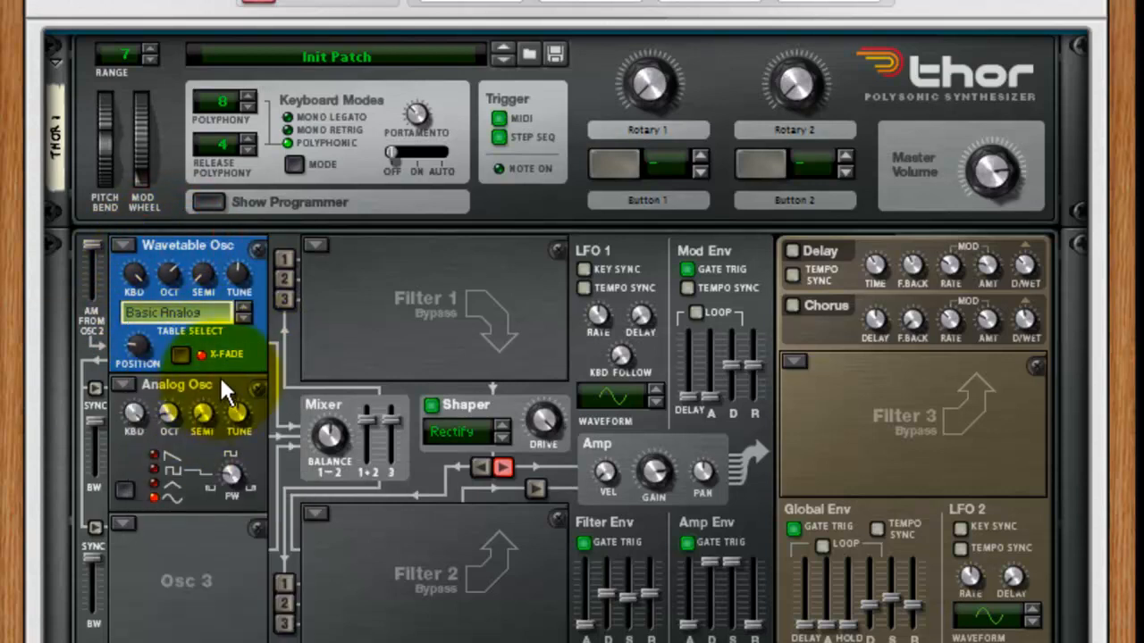
{"action": "scroll", "coordinate": [202, 378], "scroll_direction": "down", "scroll_amount": 10}
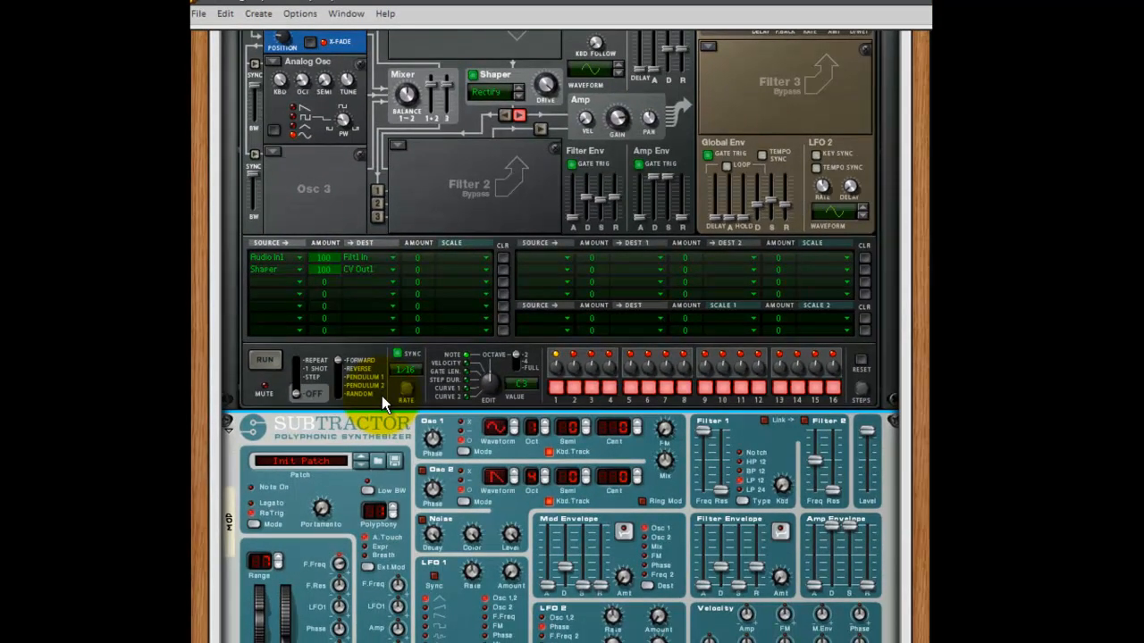
{"action": "scroll", "coordinate": [403, 448], "scroll_direction": "down", "scroll_amount": 4}
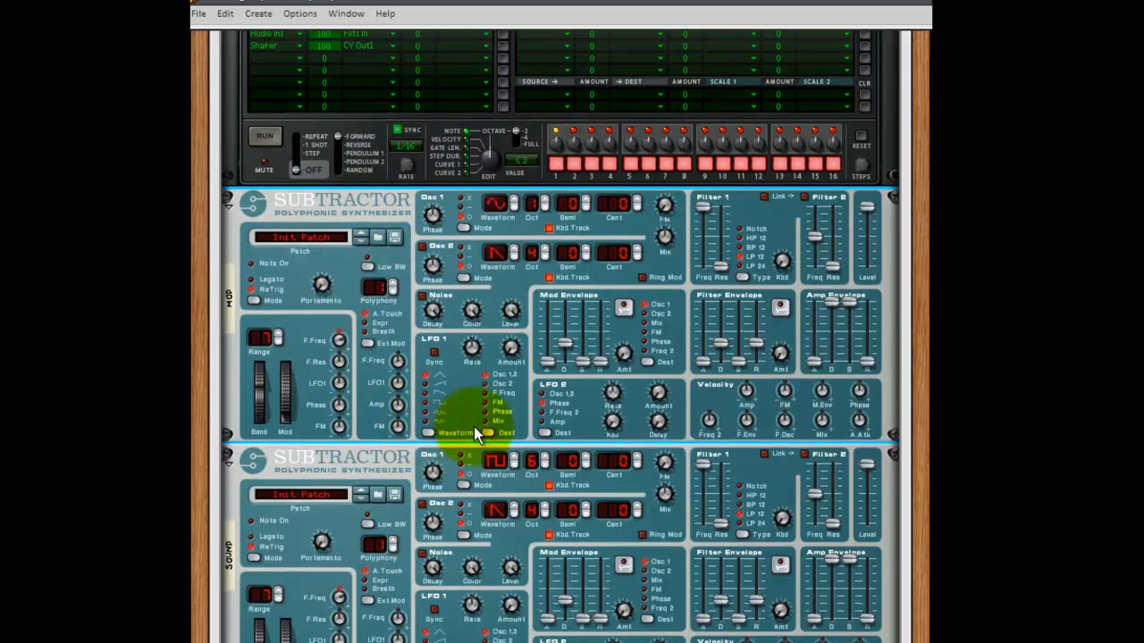
{"action": "scroll", "coordinate": [474, 426], "scroll_direction": "down", "scroll_amount": 2}
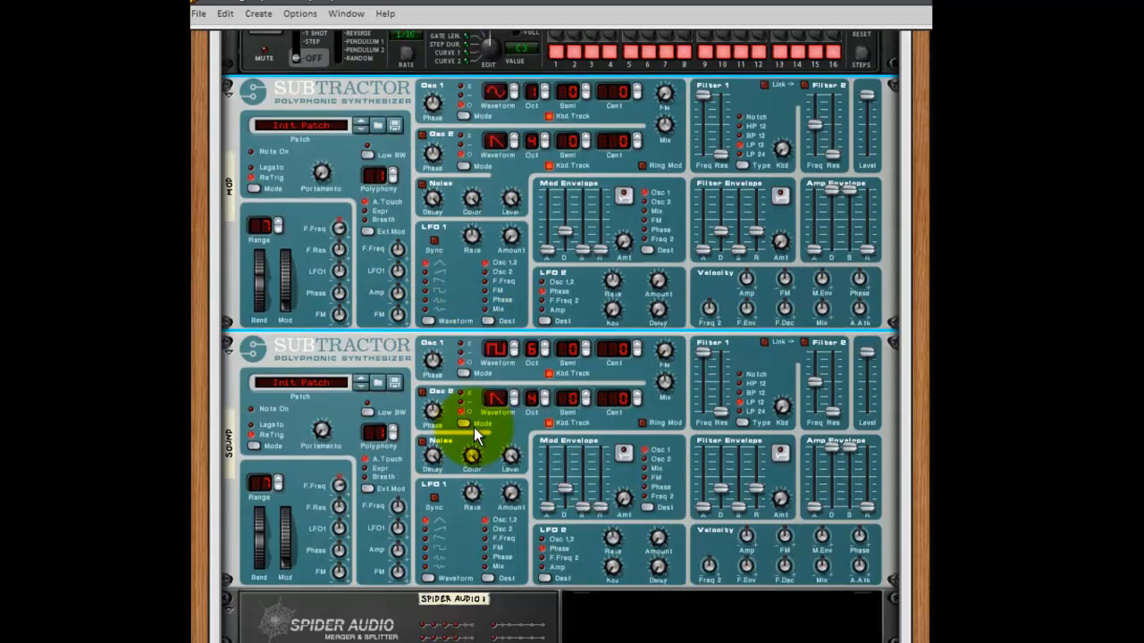
{"action": "scroll", "coordinate": [474, 428], "scroll_direction": "up", "scroll_amount": 3}
{"action": "scroll", "coordinate": [473, 426], "scroll_direction": "up", "scroll_amount": 8}
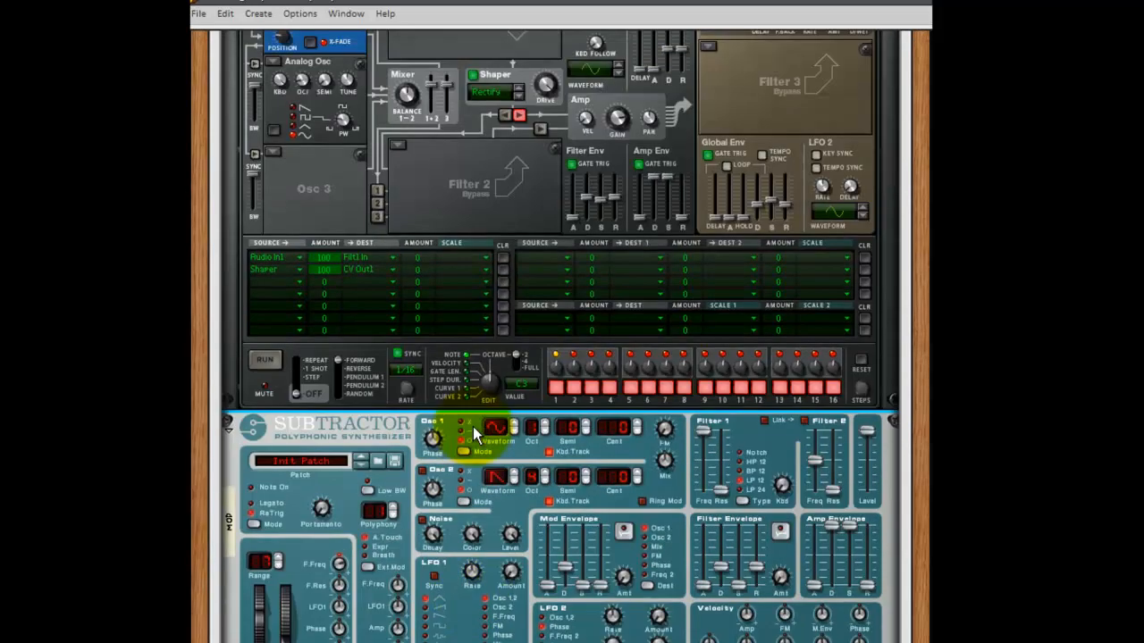